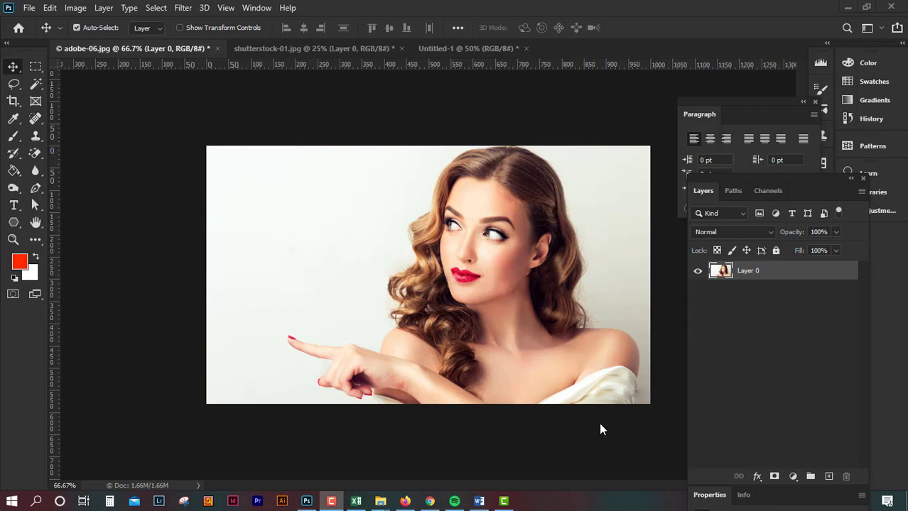
click(50, 9)
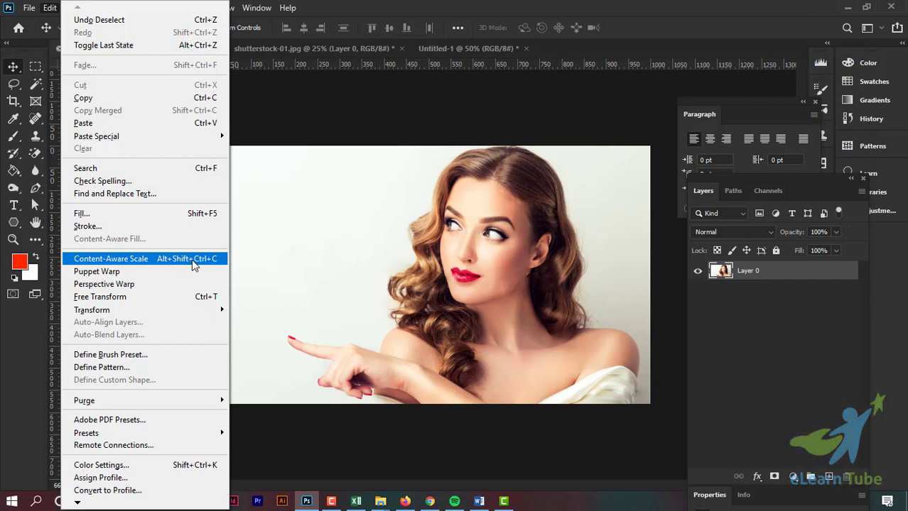
key(Escape)
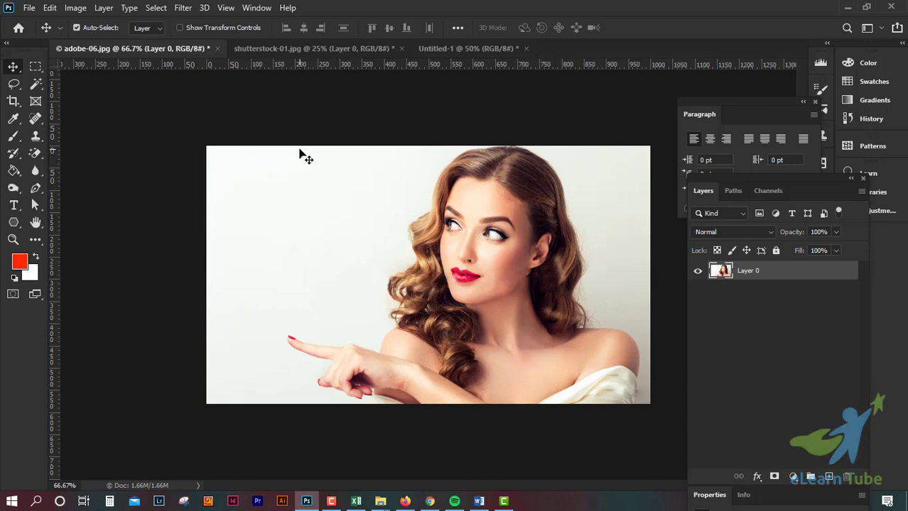
Close the blank Untitled-1 document without saving its changes.
click(471, 51)
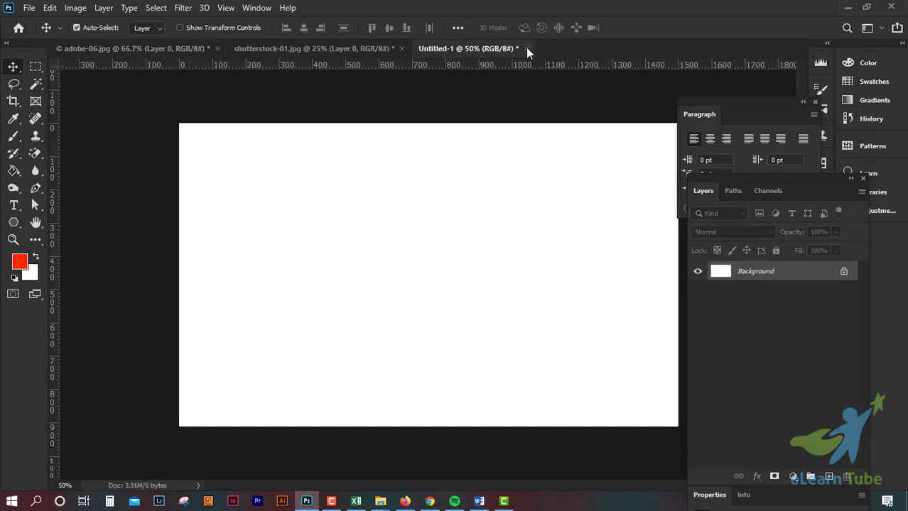
click(526, 47)
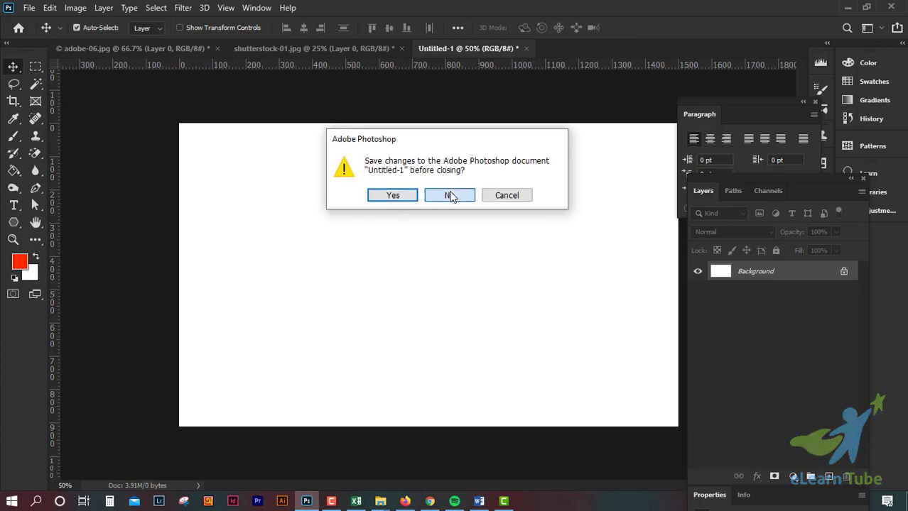
click(450, 196)
Open the settings for a new document, moving the dialog out of the way to view the photo behind it.
click(29, 7)
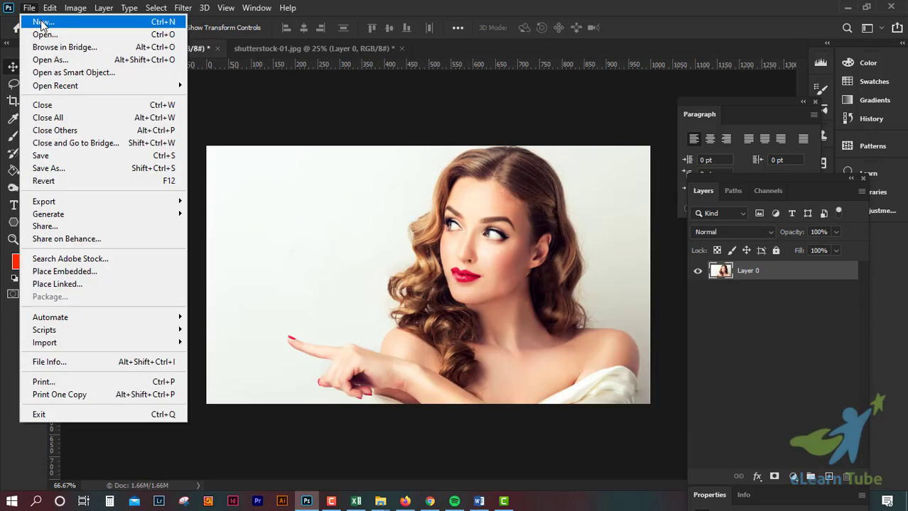
click(41, 23)
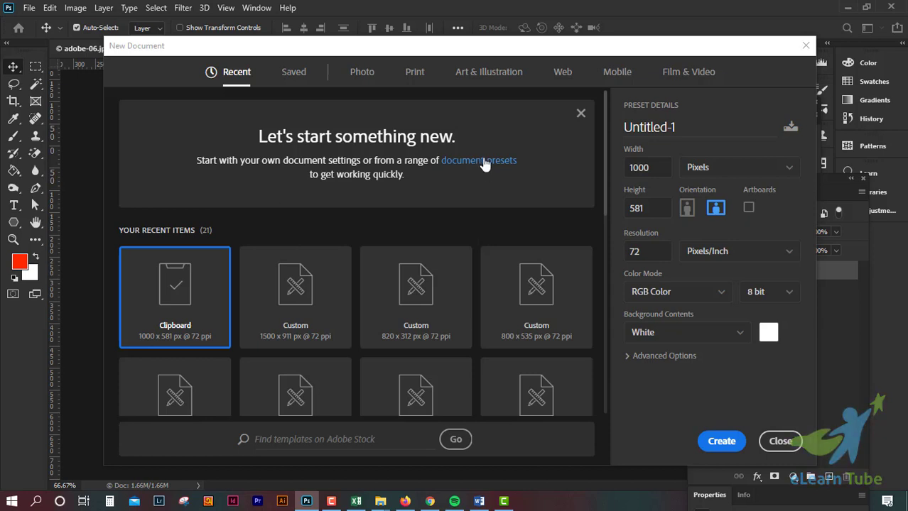
drag(465, 53, 458, 360)
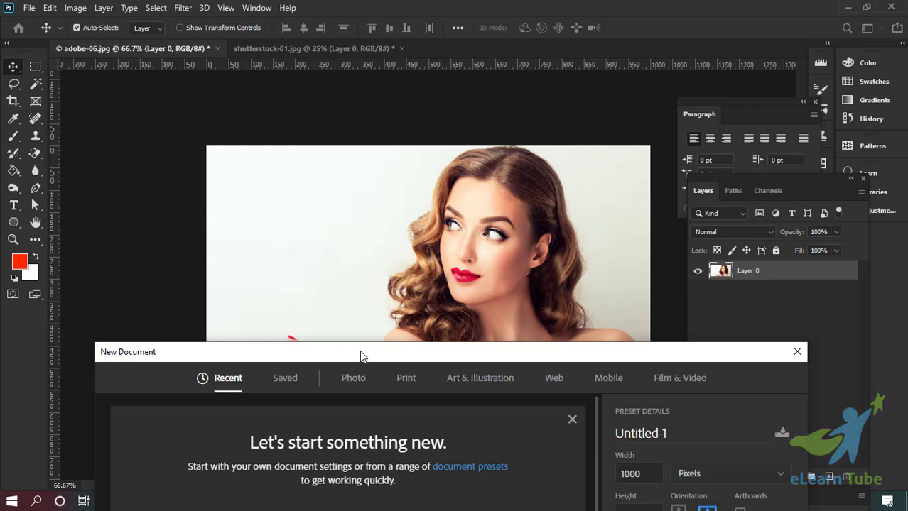
drag(360, 355, 381, 402)
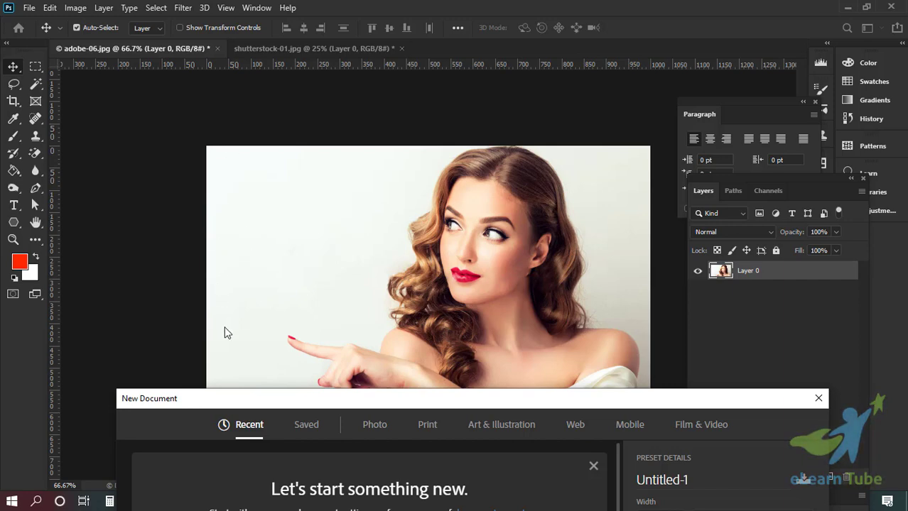
drag(344, 402, 313, 56)
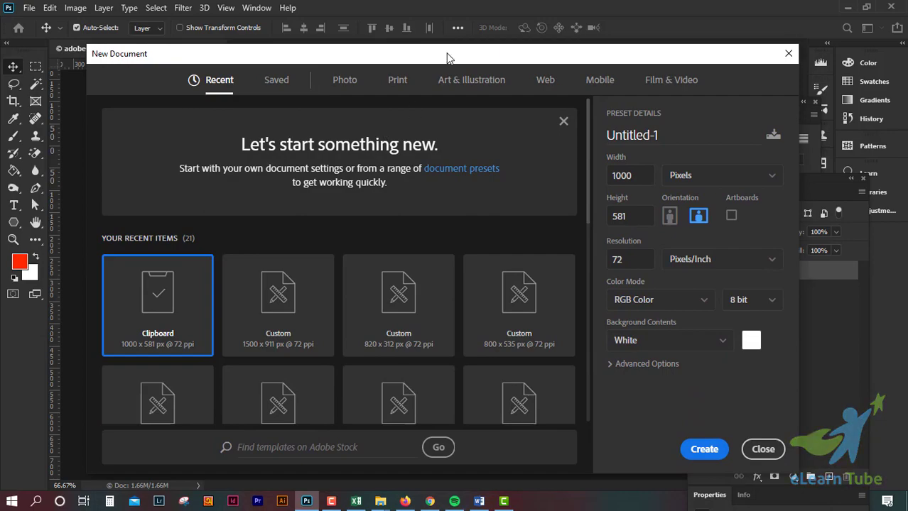
Switch to Chrome and read the recommended Facebook cover photo width and height in the search results.
click(430, 501)
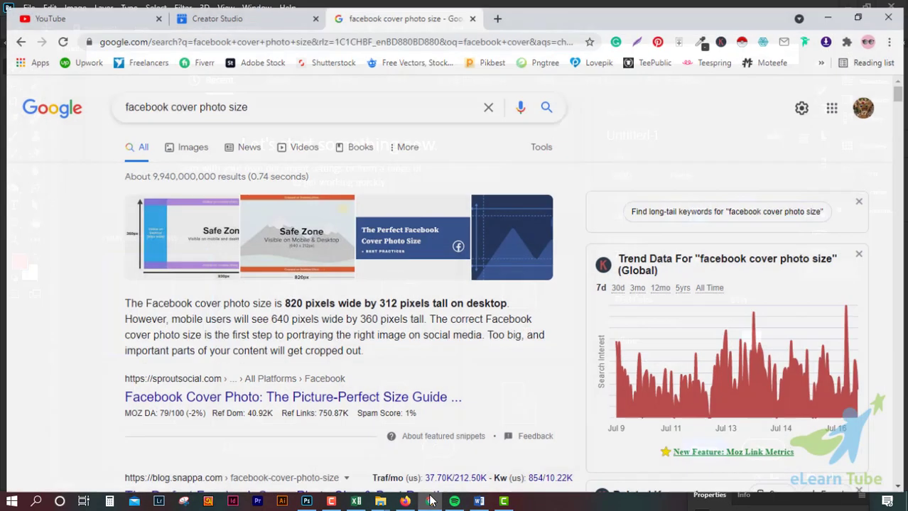
scroll(338, 244, down, 2)
scroll(362, 306, up, 1)
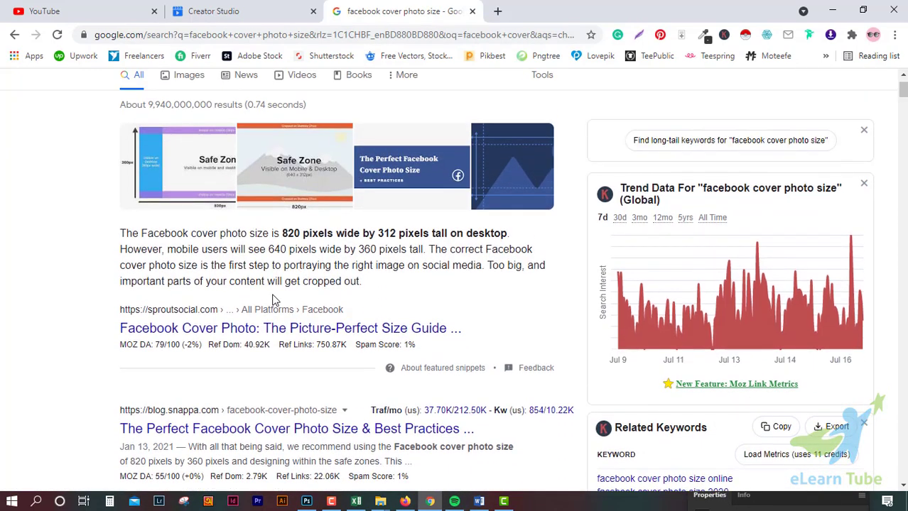
double_click(287, 234)
drag(377, 234, 403, 240)
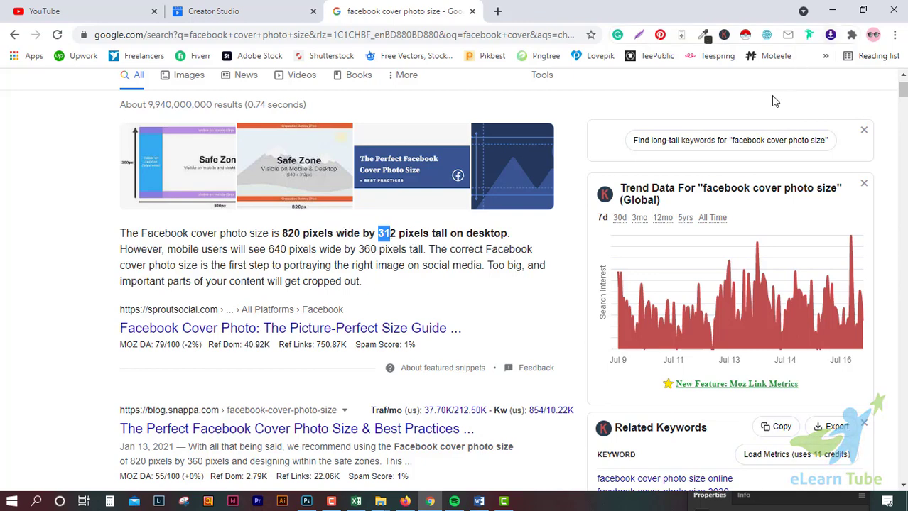
Back in Photoshop, create a new document 820 pixels wide and 312 pixels high.
click(307, 501)
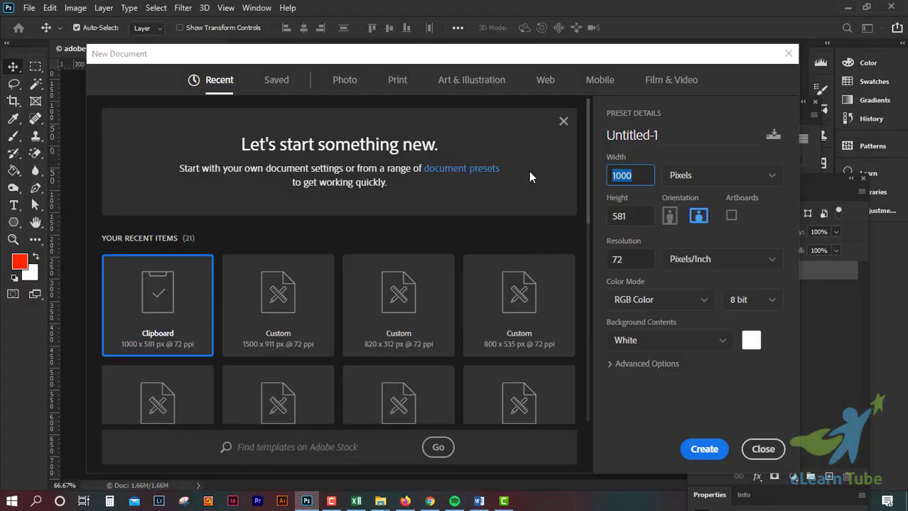
text(820)
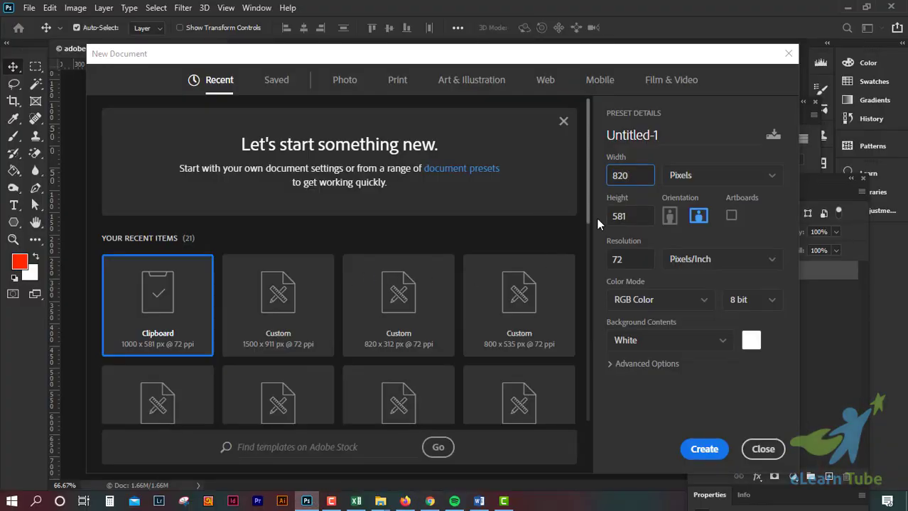
key(Tab)
text(312)
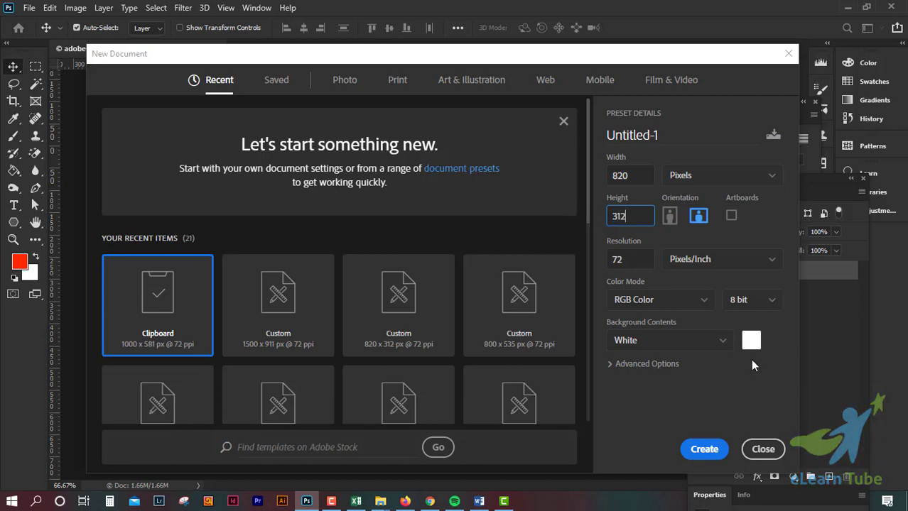
click(706, 452)
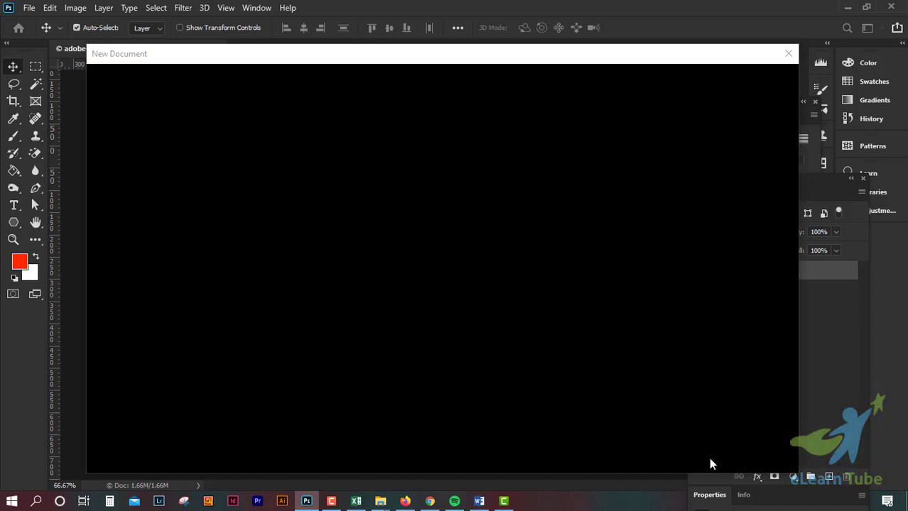
Add a new empty layer, then unlock and delete the white Background layer.
key(ctrl+minus)
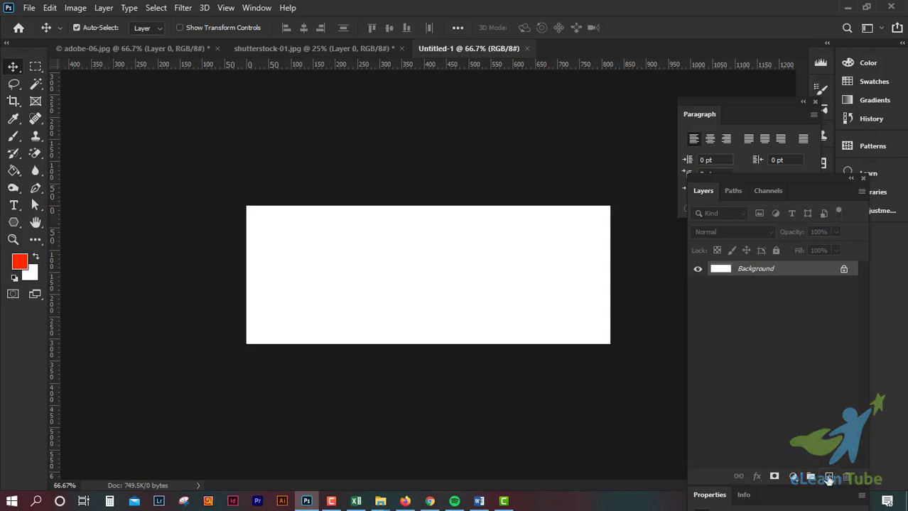
key(ctrl+shift+alt+n)
click(749, 285)
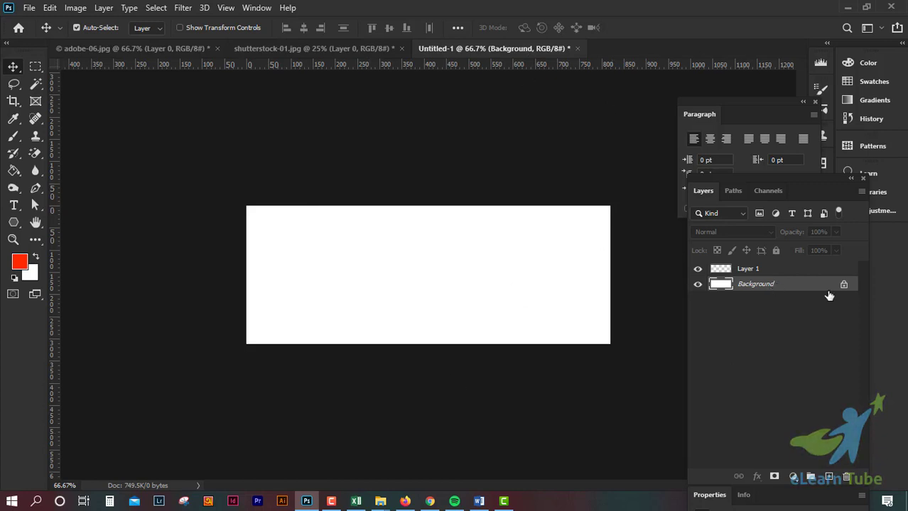
click(844, 284)
key(Delete)
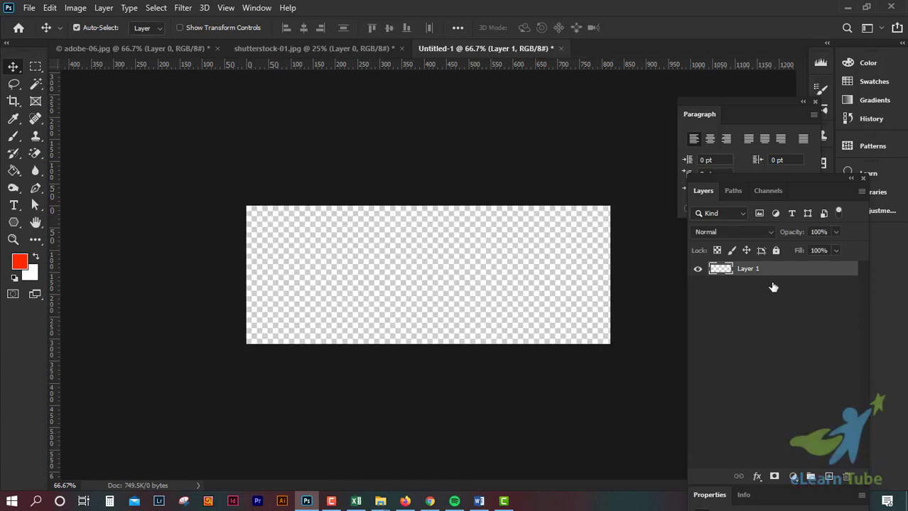
key(ctrl+plus)
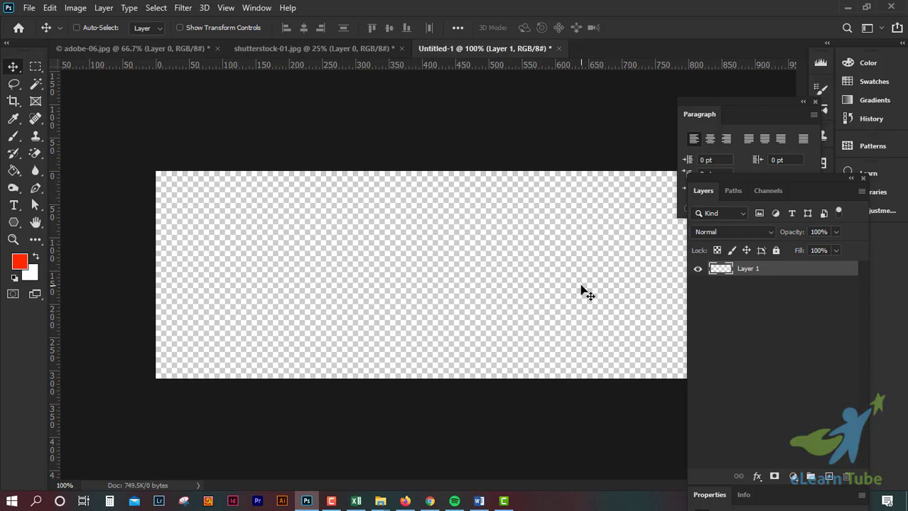
key(ctrl+minus)
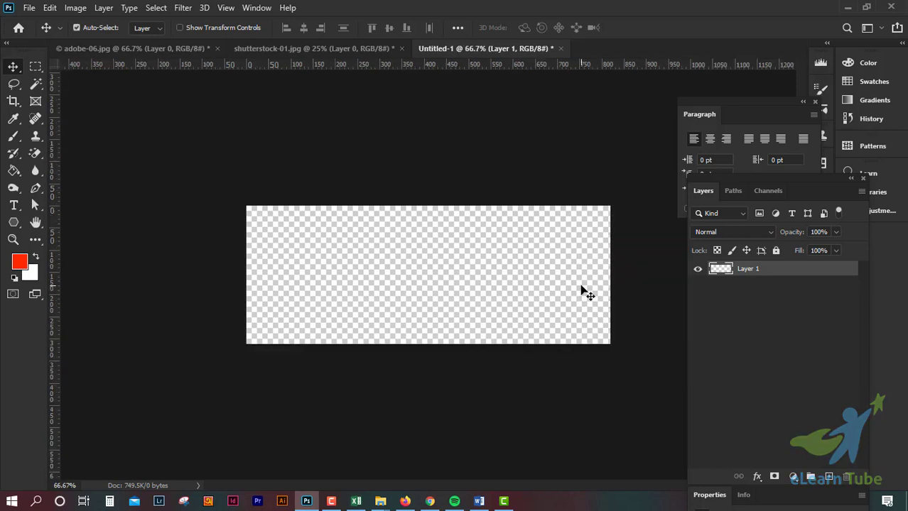
Copy the whole photo from adobe-06.jpg into the Untitled-1 document and move it so the woman's face is within the canvas.
click(279, 45)
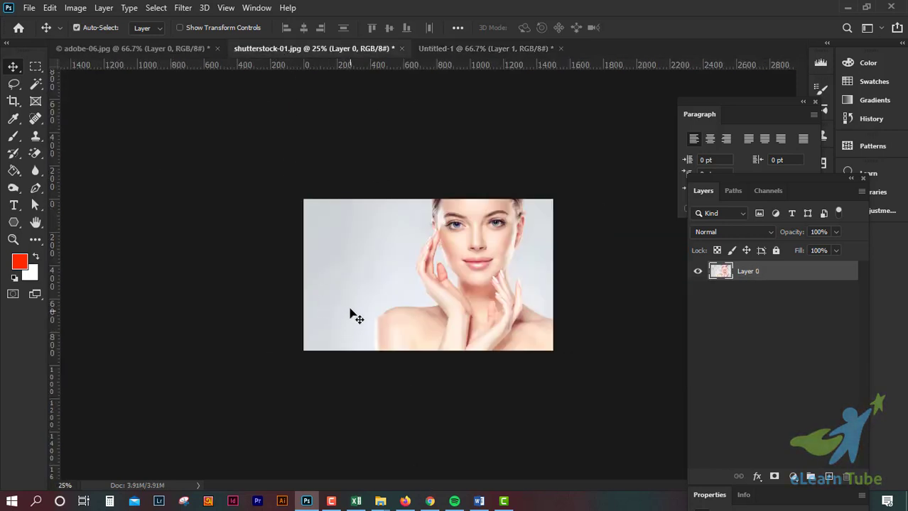
click(139, 51)
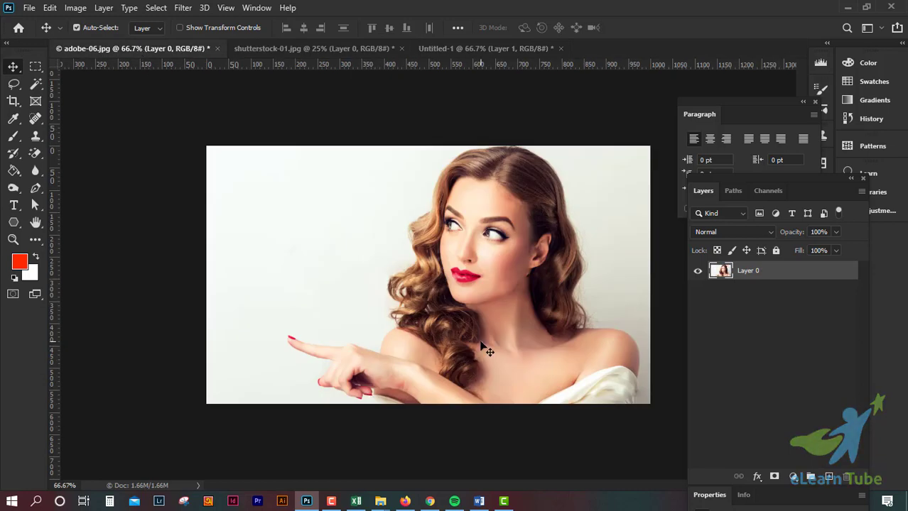
key(ctrl+a)
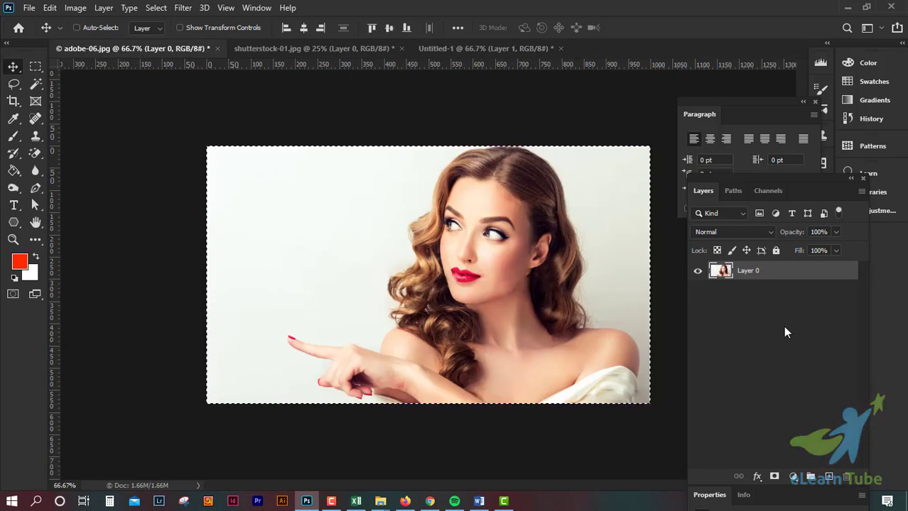
click(462, 50)
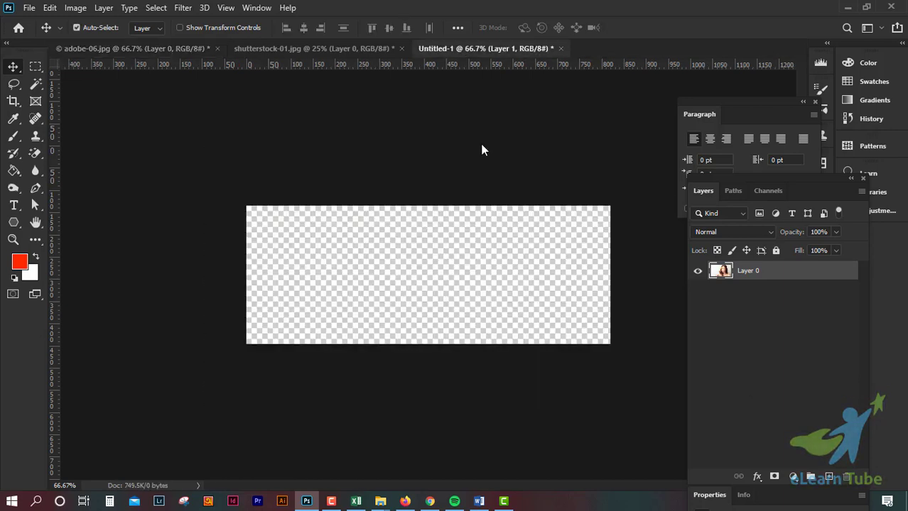
key(ctrl+v)
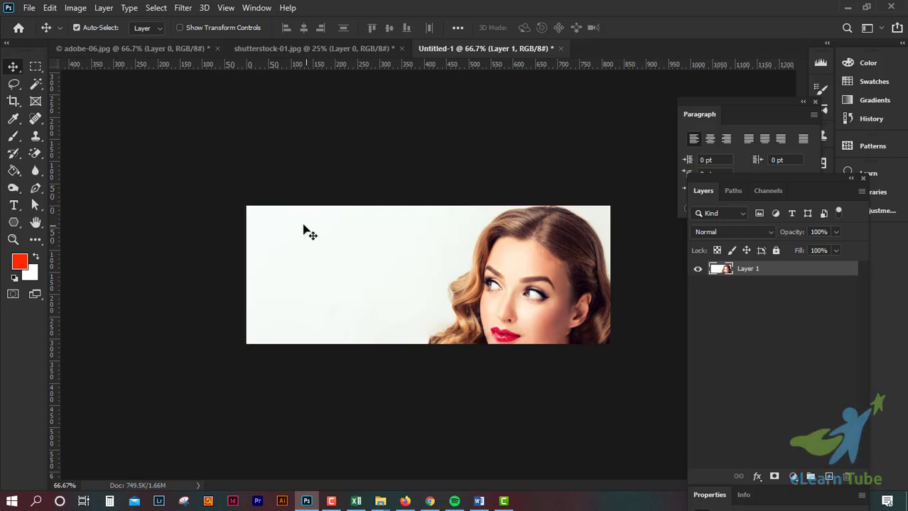
drag(489, 279, 391, 260)
drag(437, 273, 419, 223)
Try to fit the photo to the canvas by squashing only its height to about 67% with Free Transform.
key(ctrl+t)
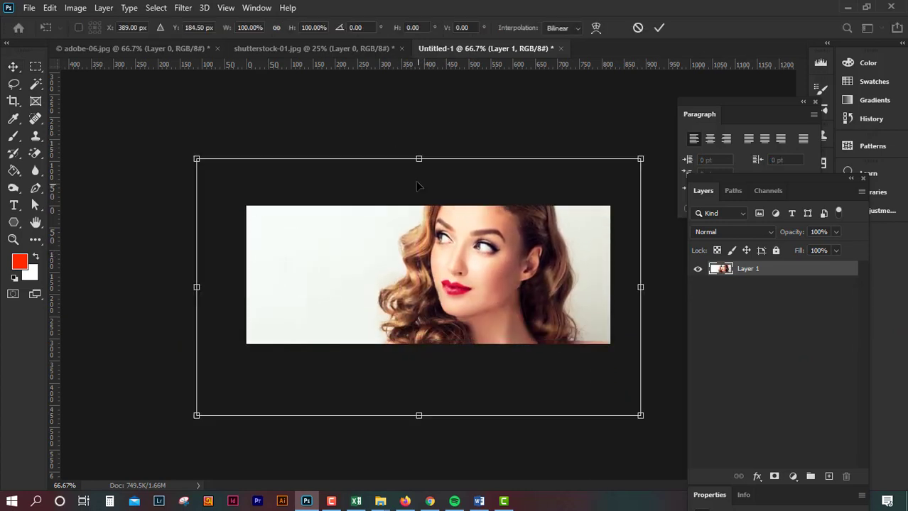
drag(419, 160, 419, 273)
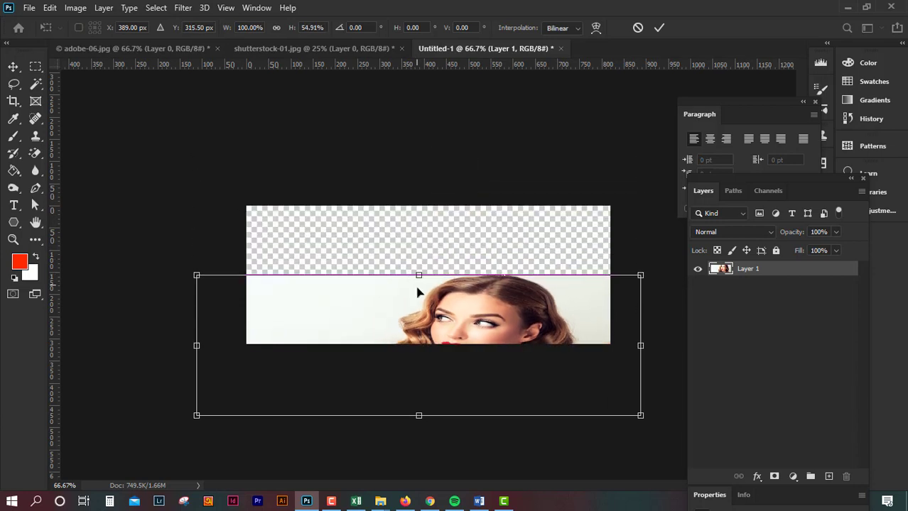
drag(439, 330, 445, 257)
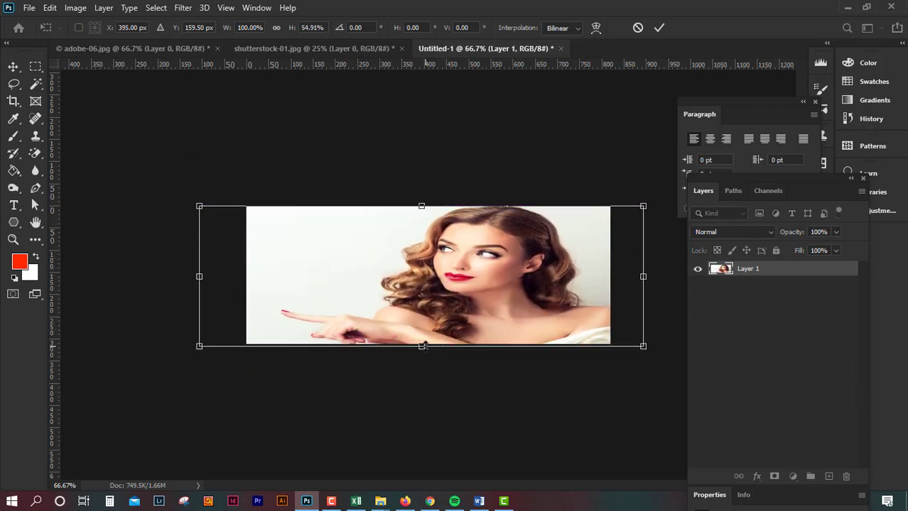
drag(422, 346, 422, 376)
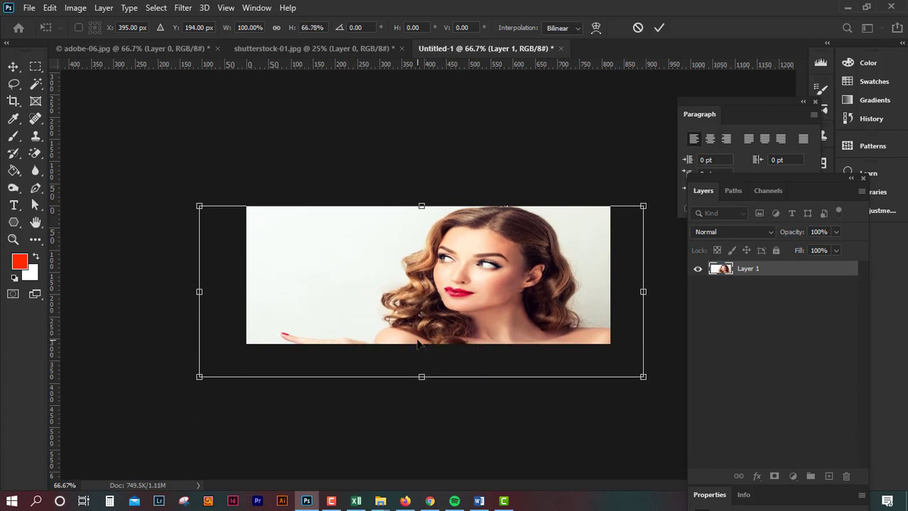
key(Return)
Scale the photo proportionally to 54% with Free Transform and place it flush with the canvas's right edge.
key(ctrl+t)
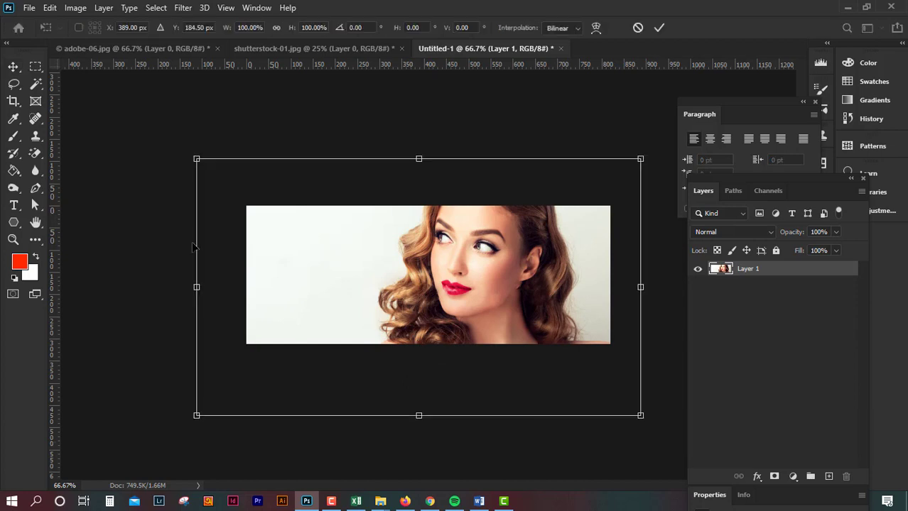
drag(196, 159, 274, 212)
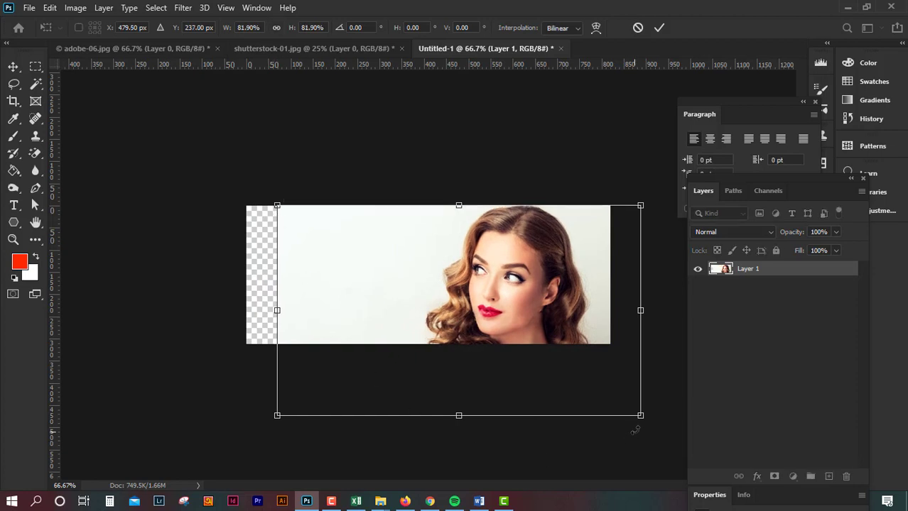
drag(275, 416, 380, 318)
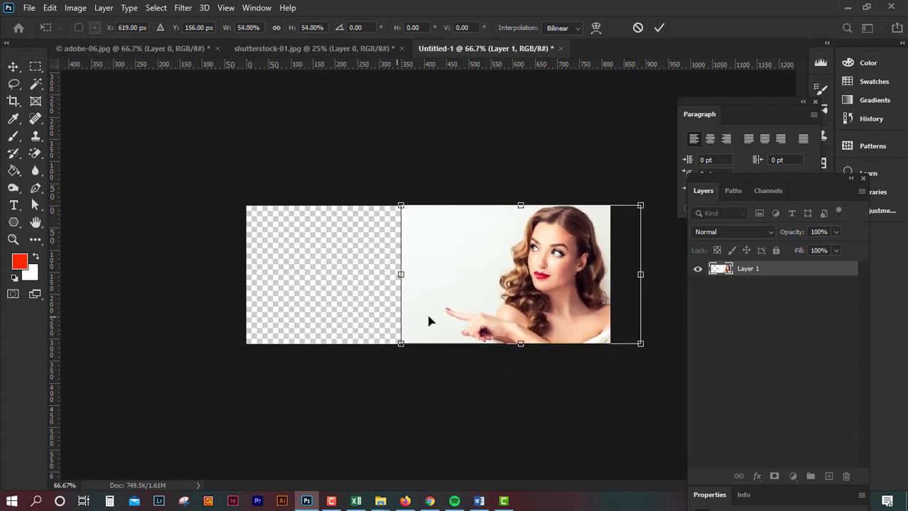
drag(534, 280, 503, 277)
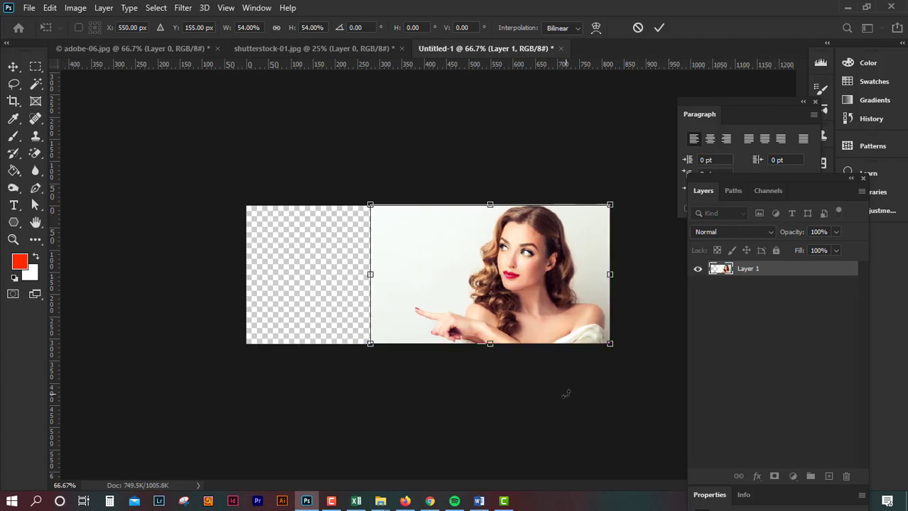
click(659, 27)
key(ctrl+plus)
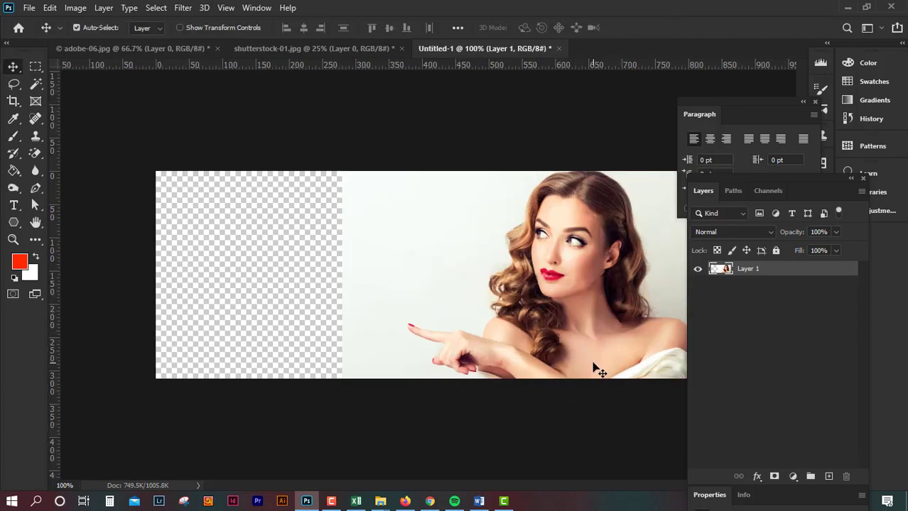
Try to stretch the photo's width to about 152% with Free Transform so it reaches the canvas's left edge.
key(ctrl)
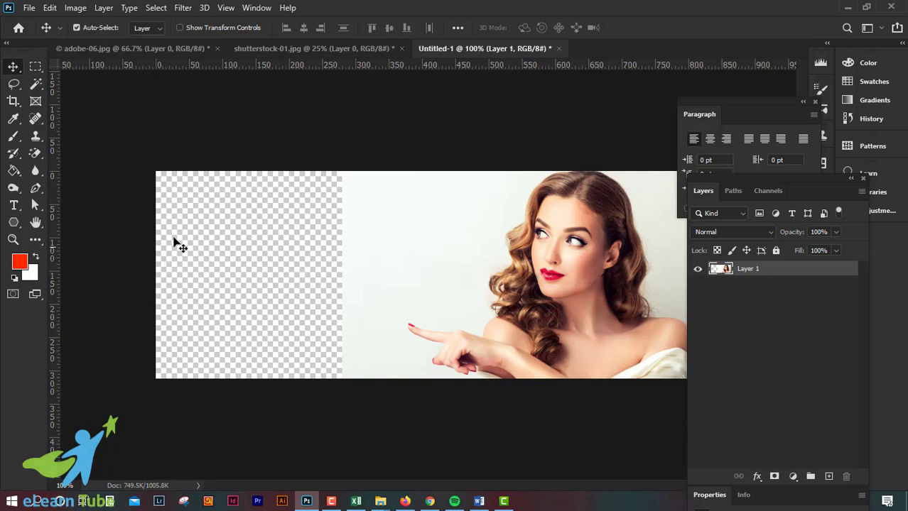
key(ctrl+t)
drag(342, 275, 157, 274)
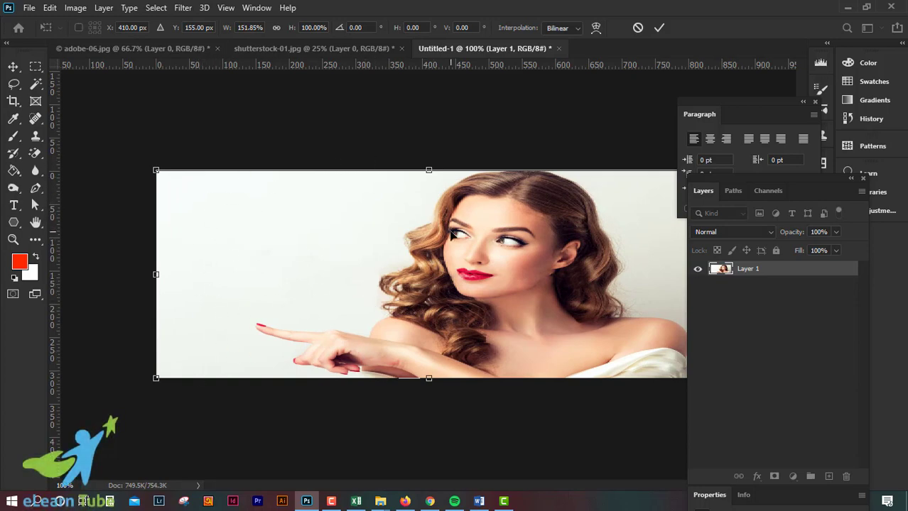
key(Return)
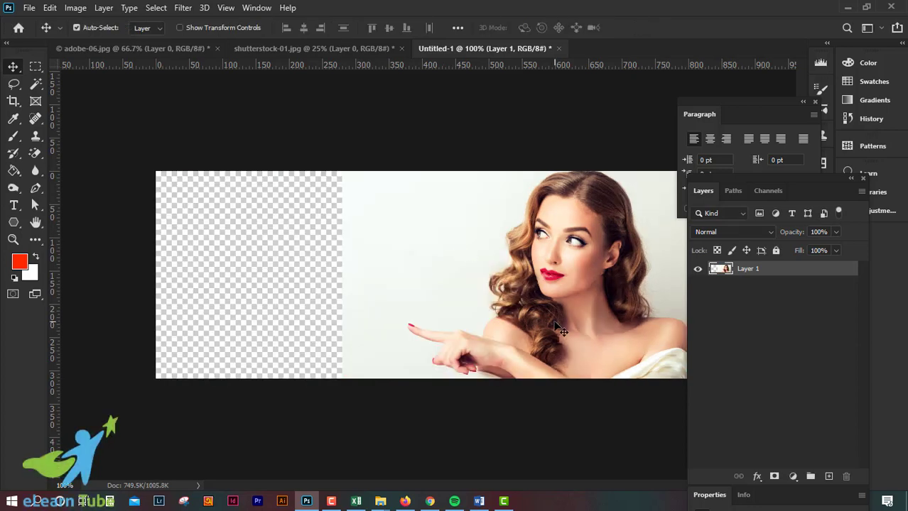
right_click(799, 275)
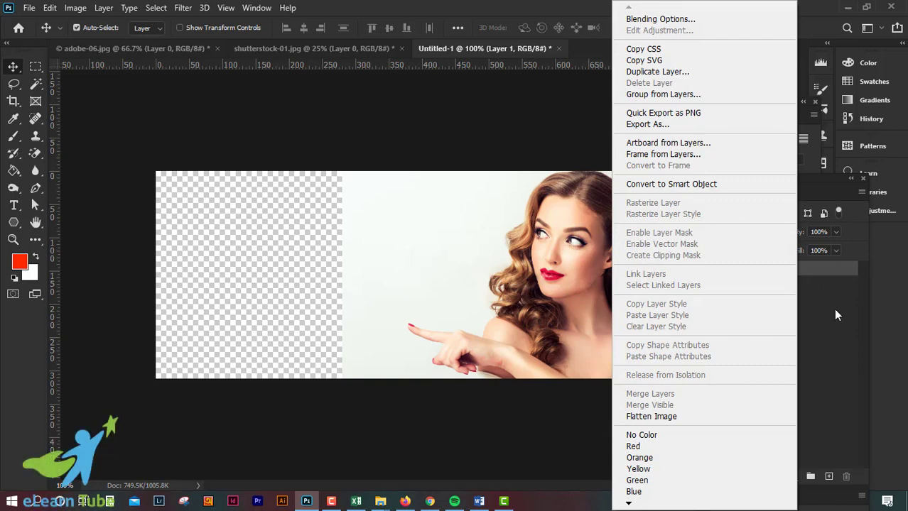
click(462, 326)
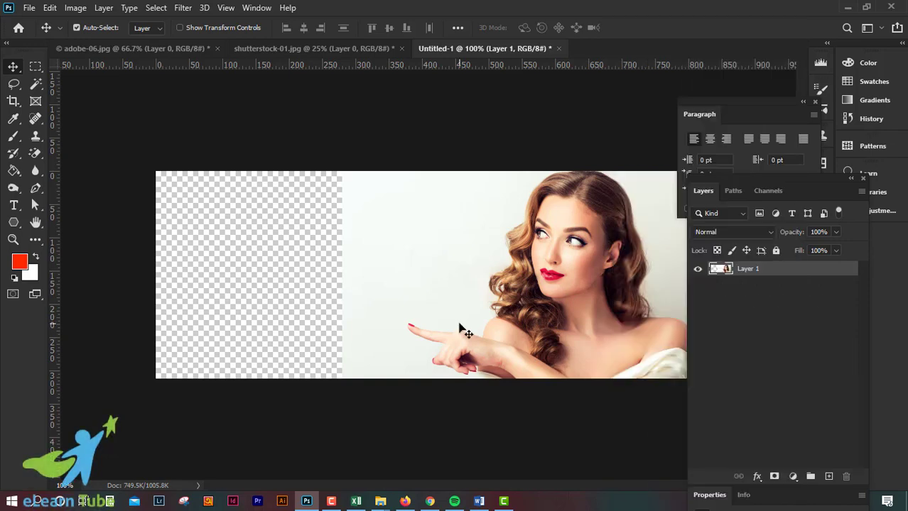
right_click(792, 270)
click(824, 328)
Try to extend the photo's background leftward to about 112% width with Content-Aware Scale.
key(ctrl)
key(alt+e)
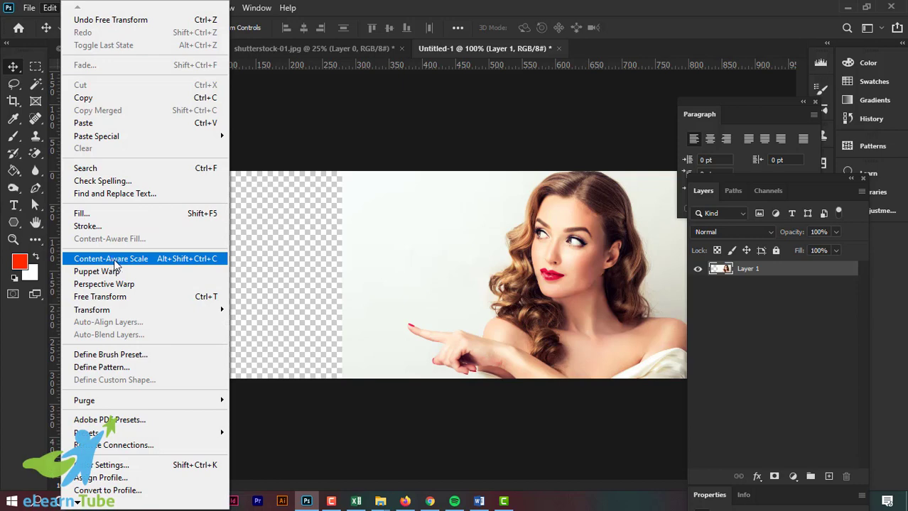
click(133, 260)
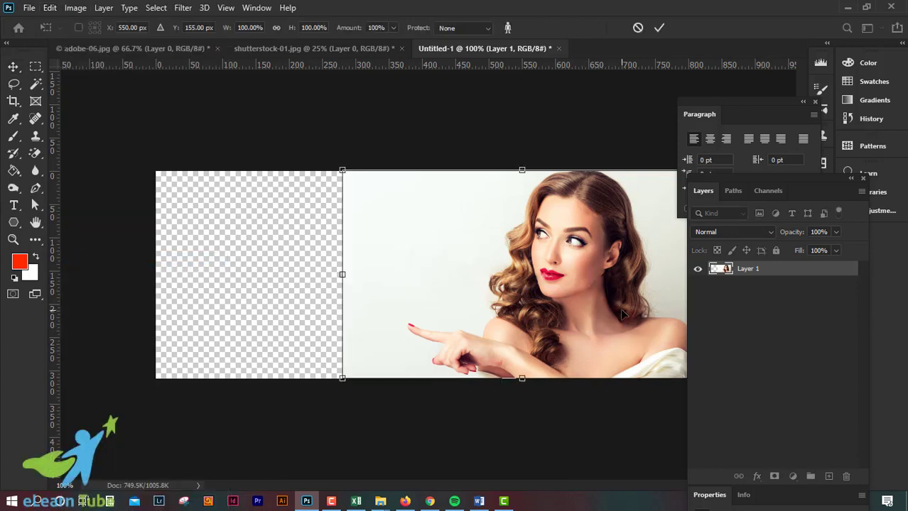
scroll(623, 375, down, 1)
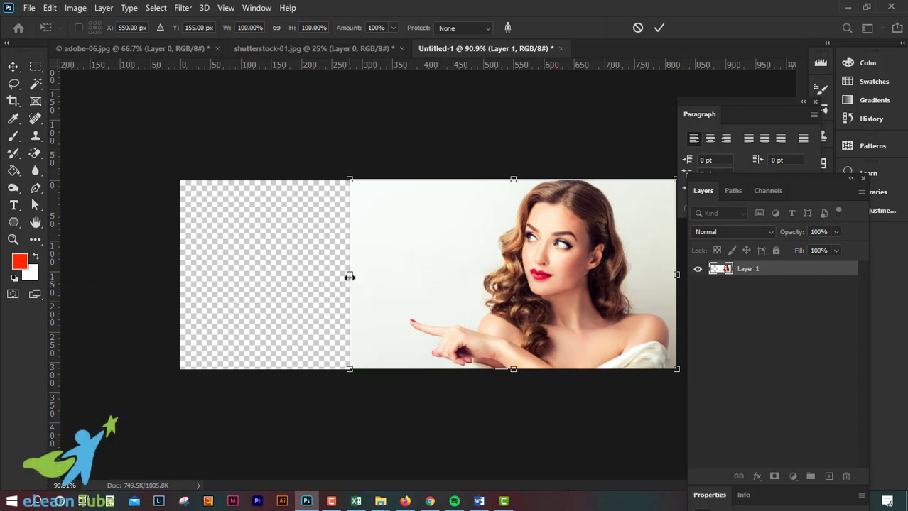
drag(349, 276, 310, 276)
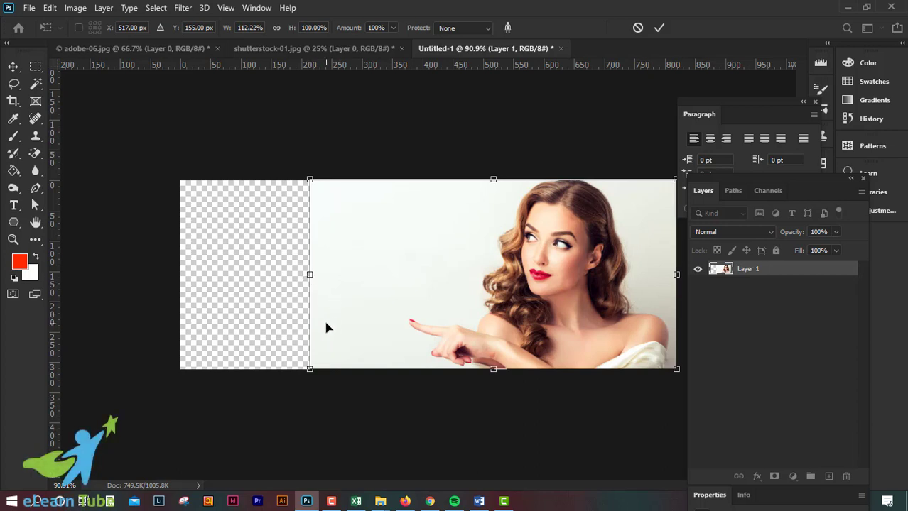
key(ctrl+1)
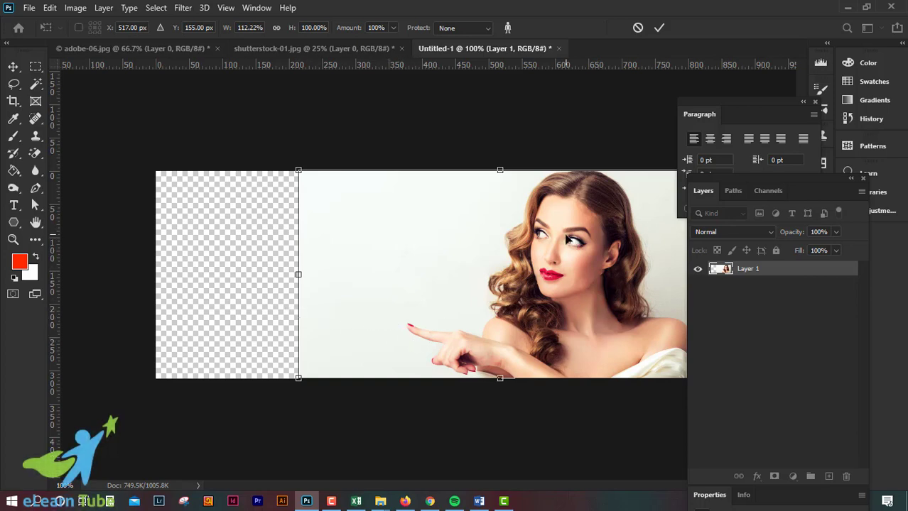
key(Return)
key(ctrl+z)
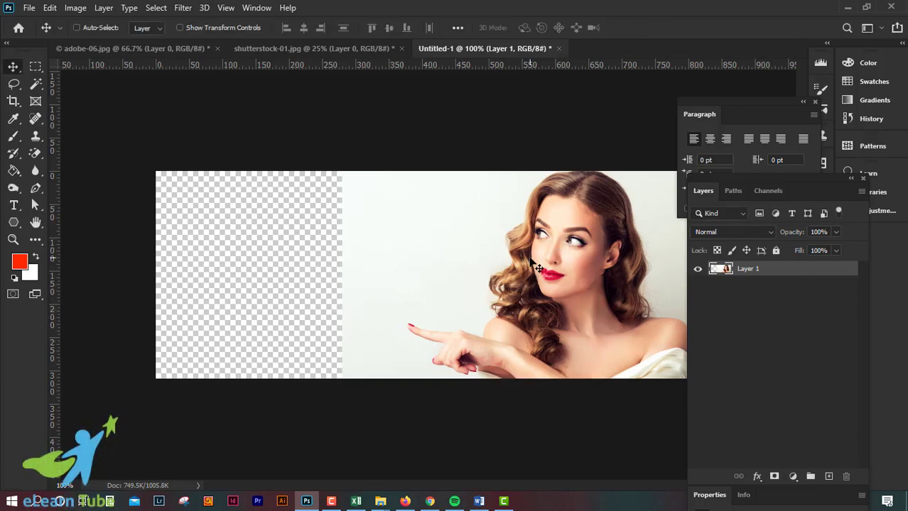
Extend the photo's background leftward to about 110% width with Content-Aware Scale.
key(ctrl+t)
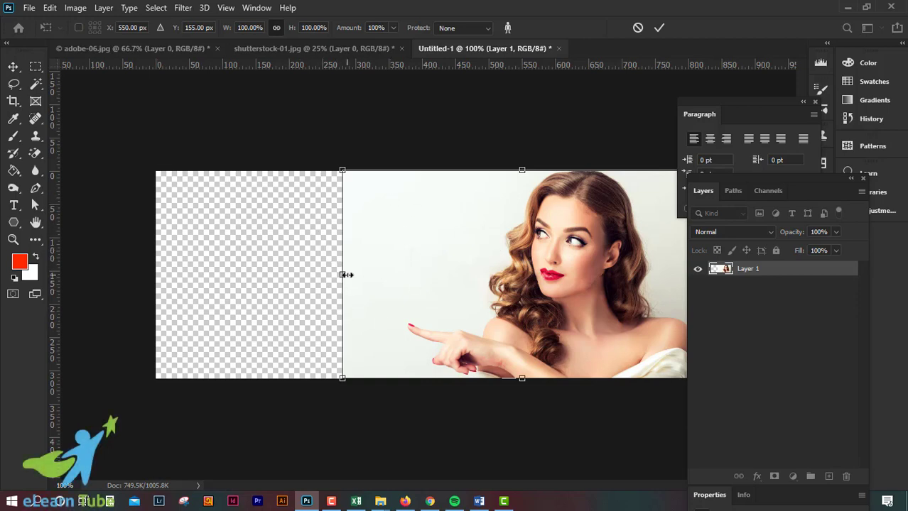
click(50, 8)
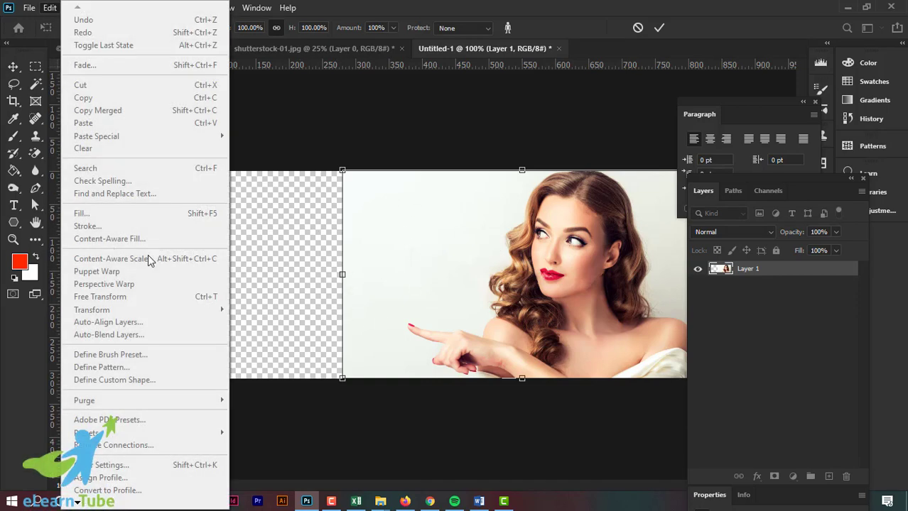
click(415, 6)
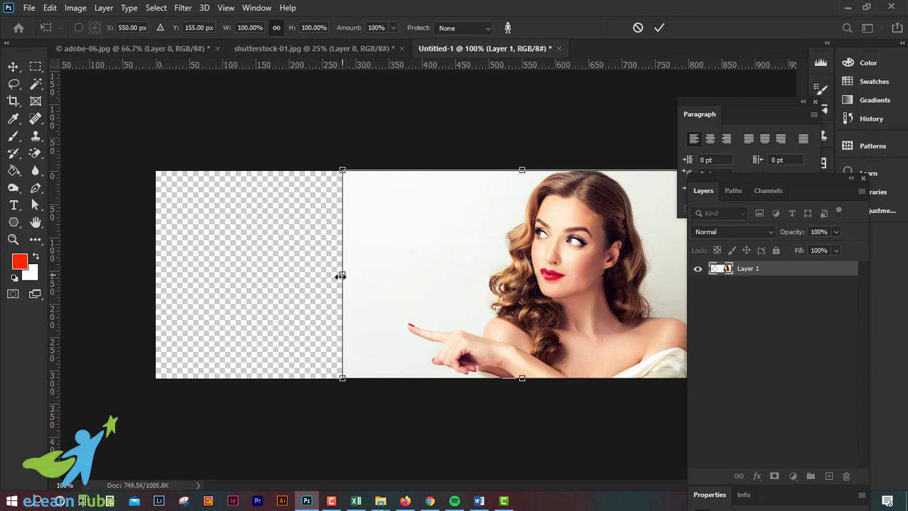
drag(340, 277, 335, 277)
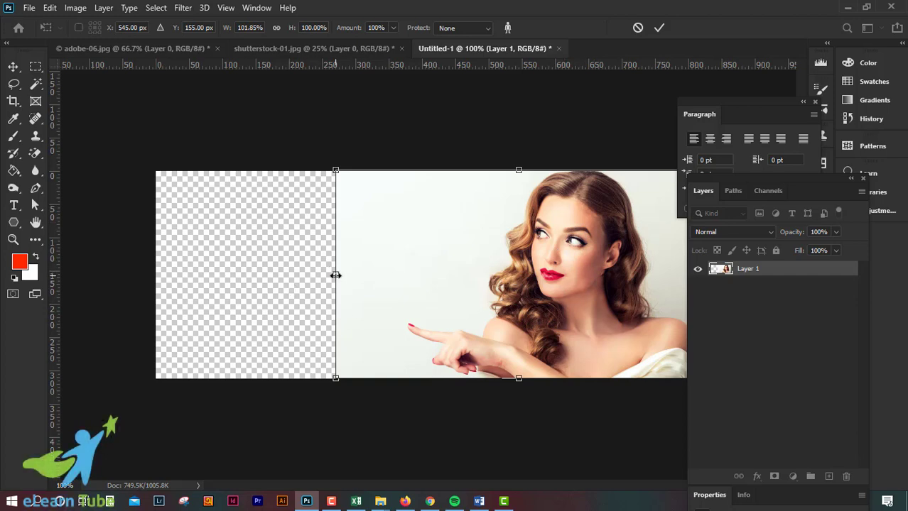
drag(335, 276, 305, 276)
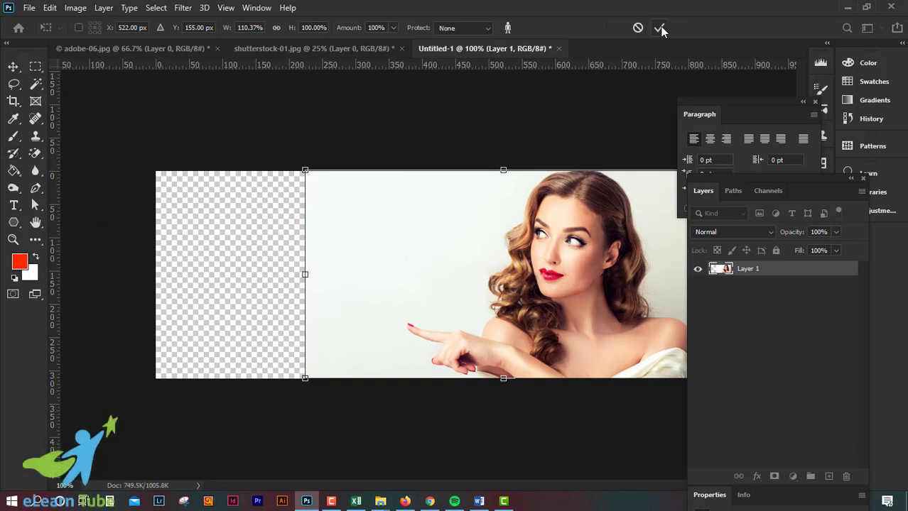
key(Return)
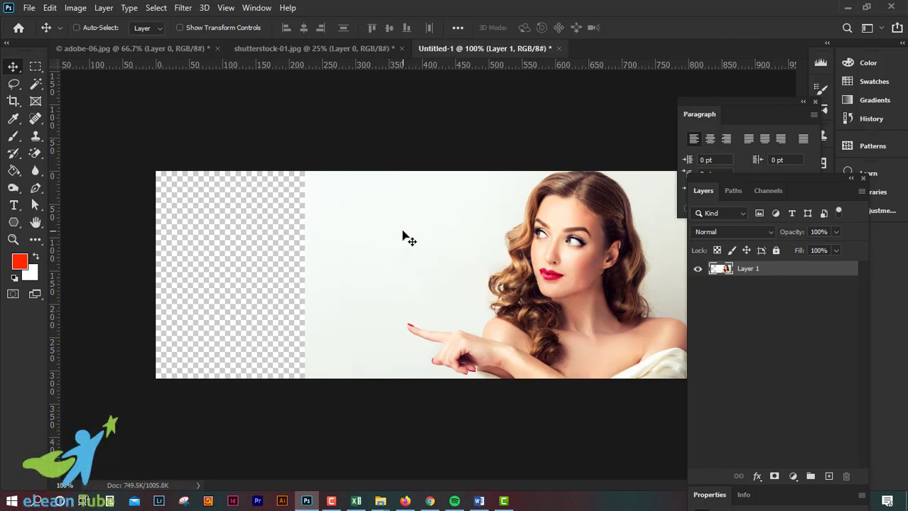
Widen the photo leftward again to about 127% with a second Content-Aware Scale pass.
key(ctrl+t)
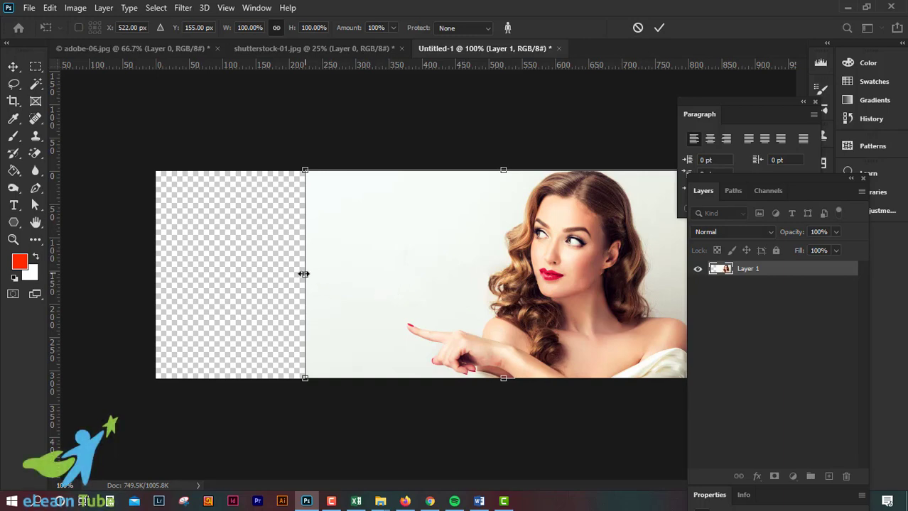
drag(304, 274, 199, 283)
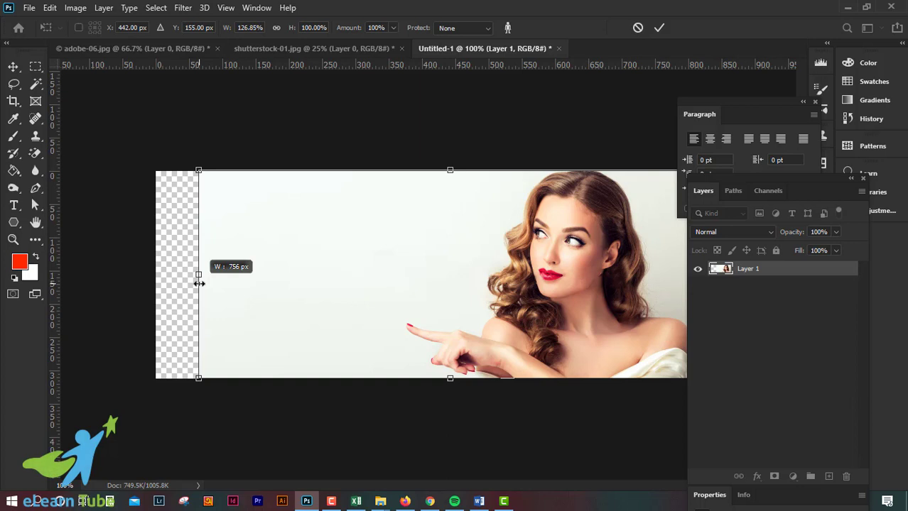
drag(199, 283, 198, 283)
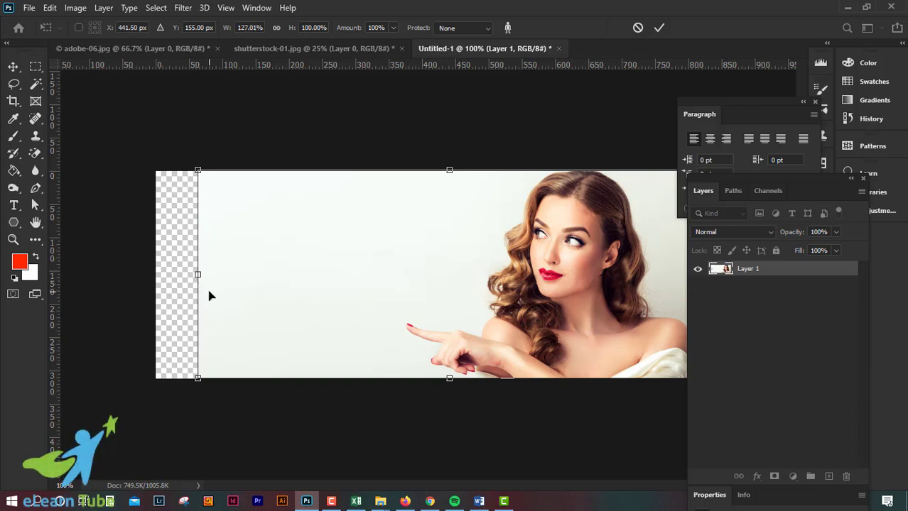
key(Return)
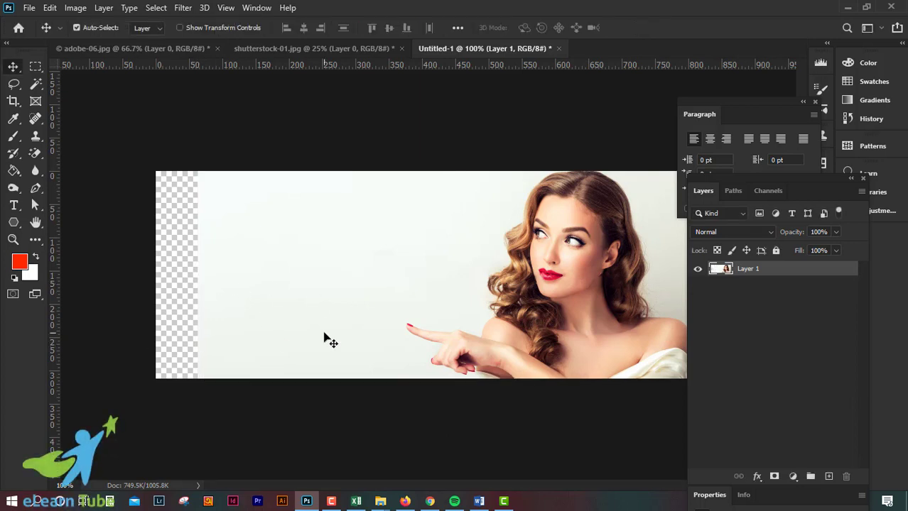
Fill the remaining transparent strip by content-aware scaling the photo out to the canvas's left edge.
key(ctrl+t)
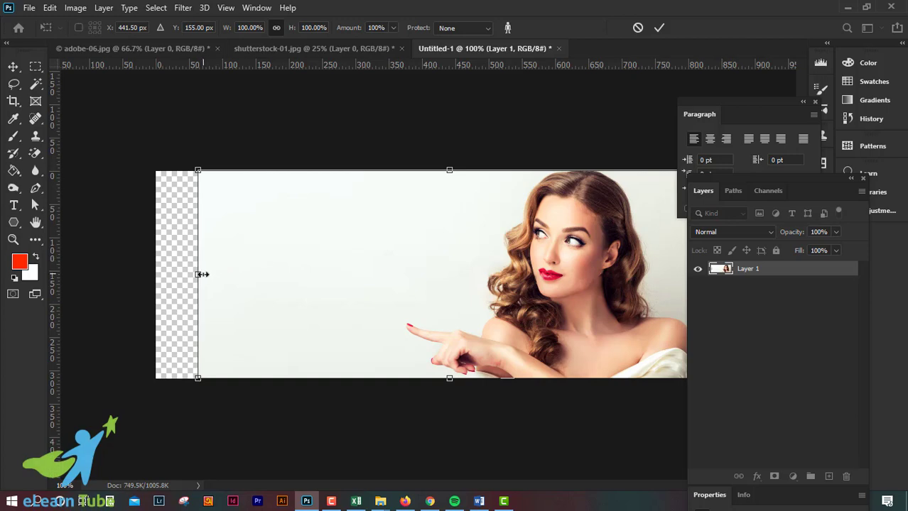
drag(198, 277, 155, 279)
key(Return)
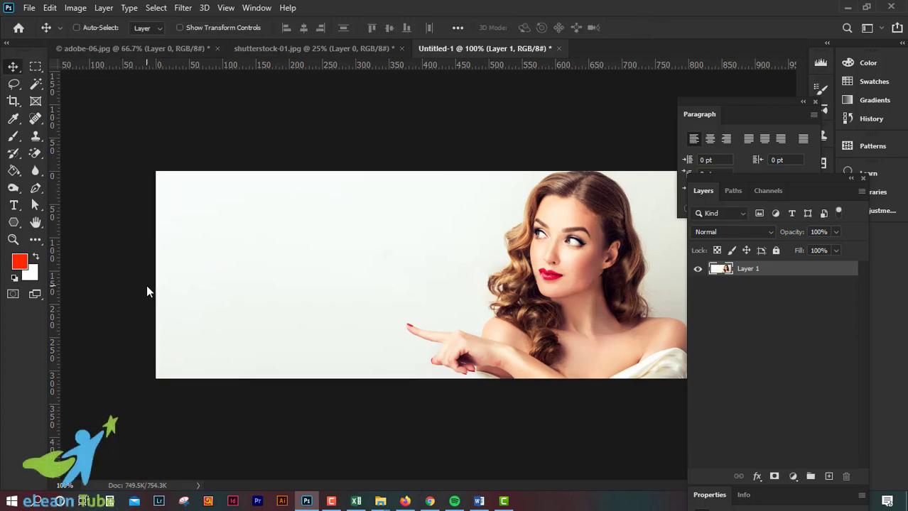
Compare the extended cover image with the original photo in adobe-06.jpg.
key(ctrl+minus)
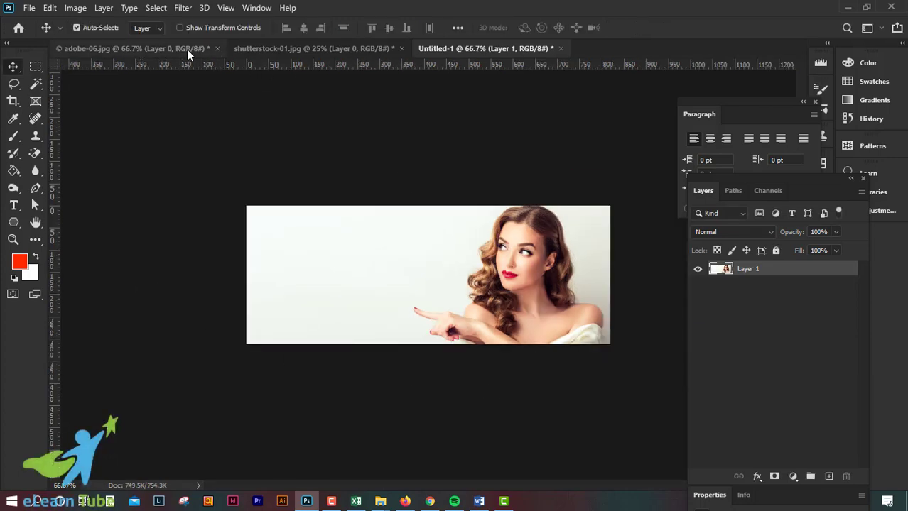
click(187, 49)
key(ctrl+a)
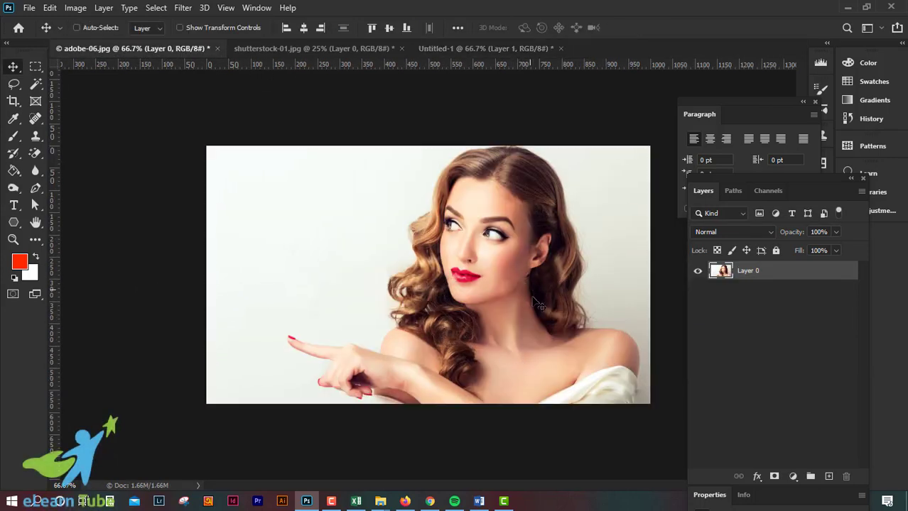
click(504, 48)
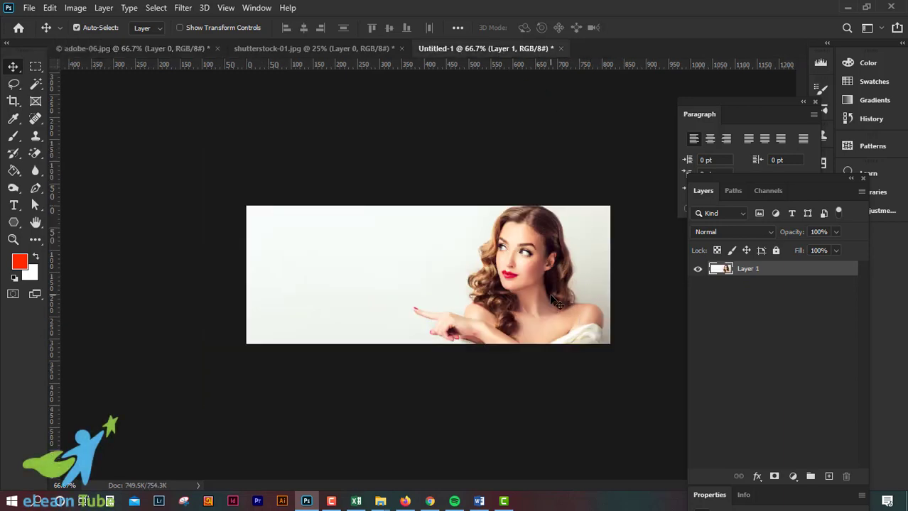
key(ctrl+plus)
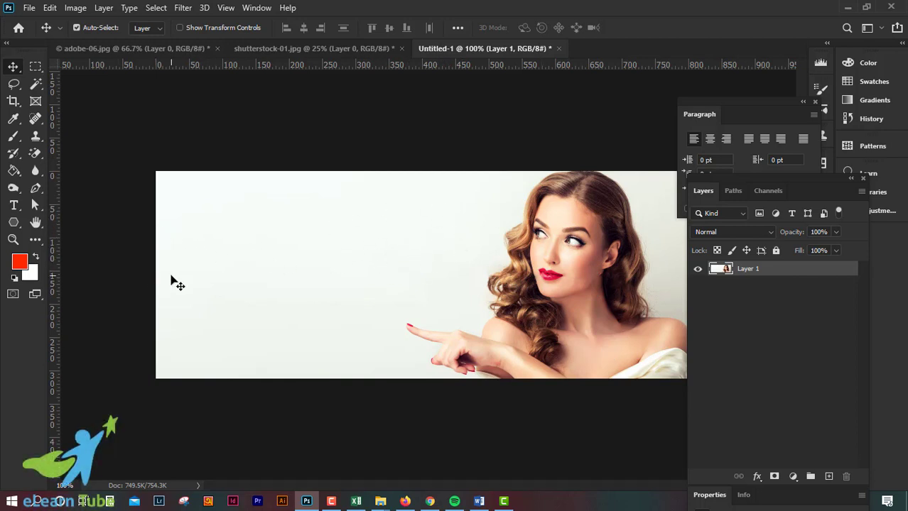
key(ctrl+minus)
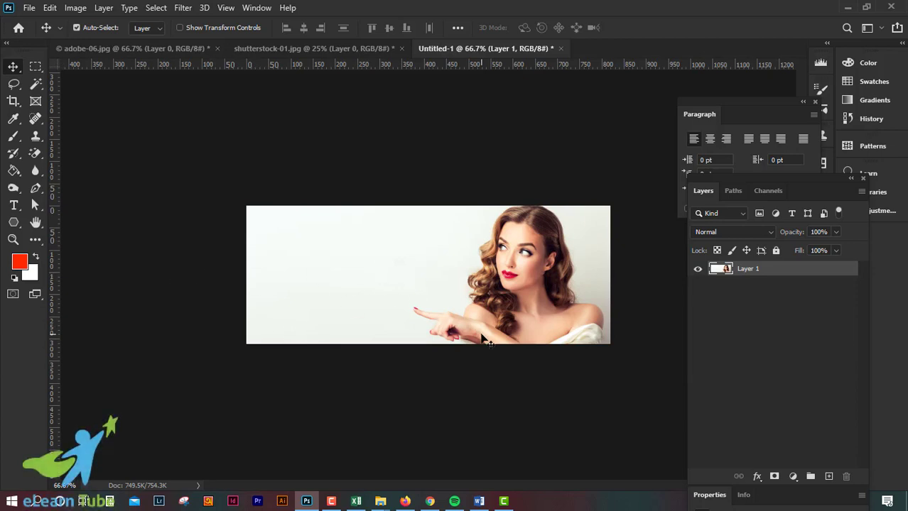
click(54, 9)
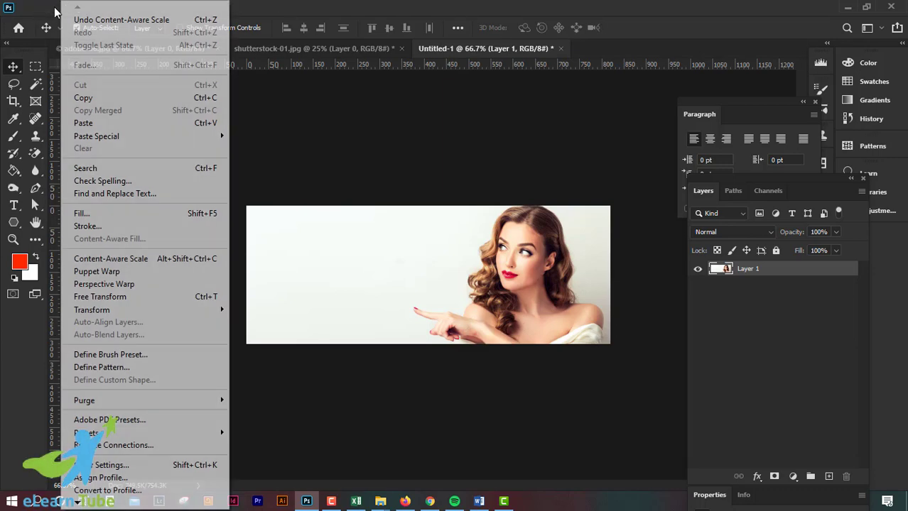
click(56, 10)
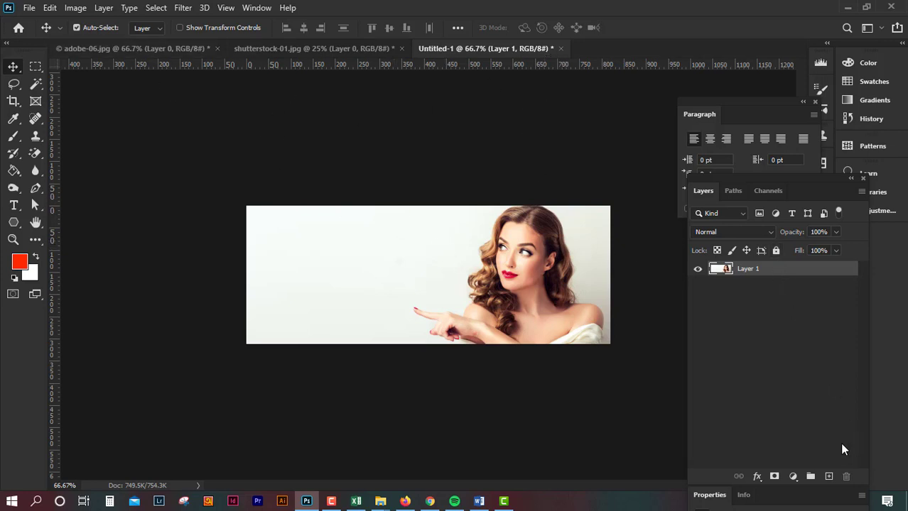
Add a new empty layer and delete Layer 1 with the extended photo.
click(828, 477)
click(756, 285)
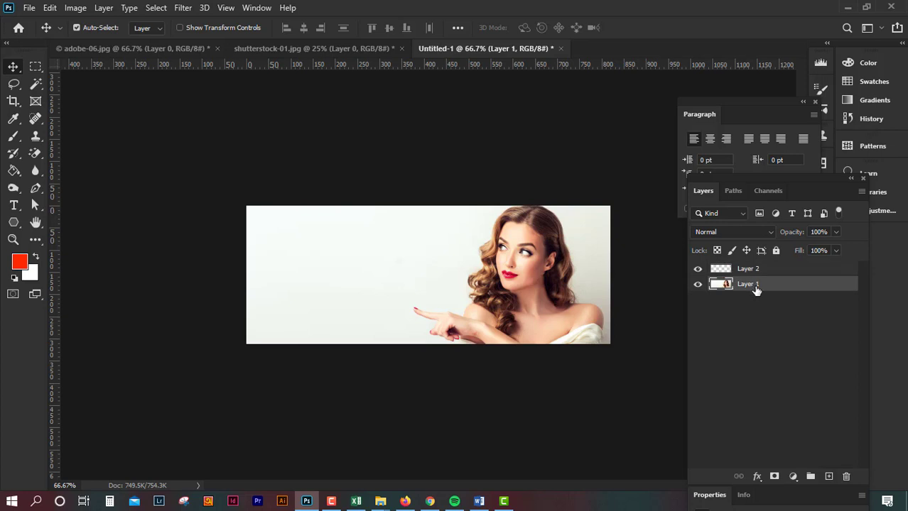
key(Delete)
Copy the whole photo from shutterstock-01.jpg and paste it into the Untitled-1 cover document.
click(324, 48)
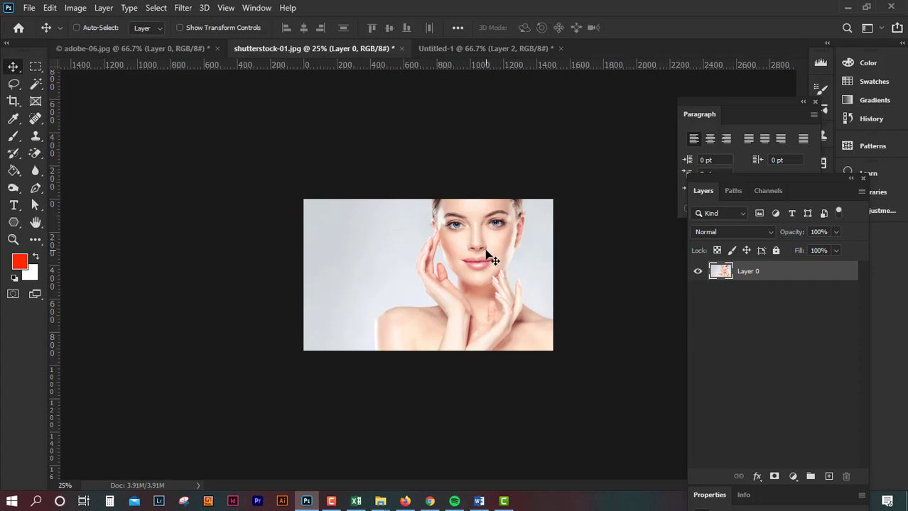
key(ctrl+a)
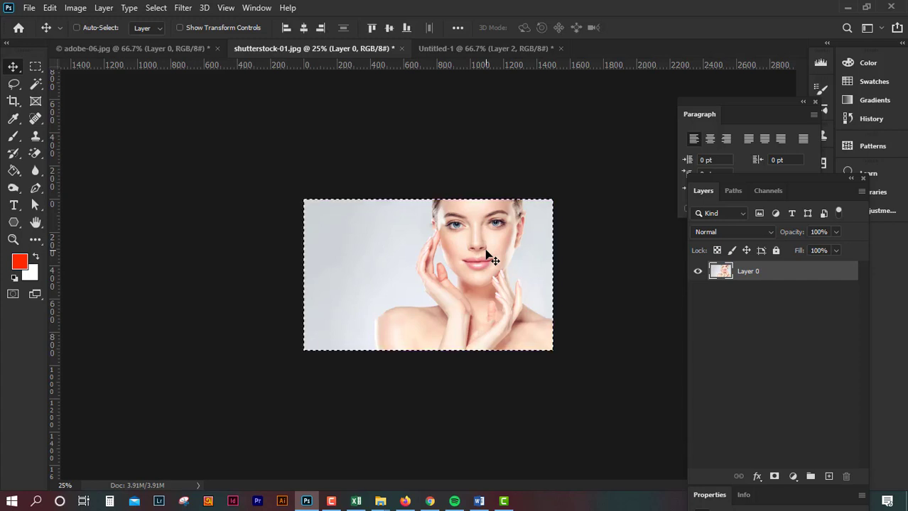
key(ctrl+c)
click(472, 48)
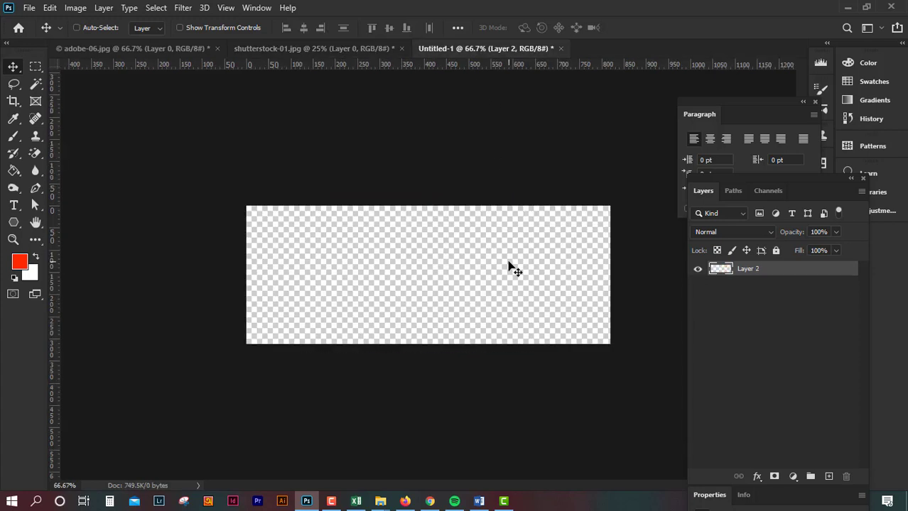
key(ctrl+v)
Scale the pasted photo down proportionally from its lower corner until it matches the cover canvas's height.
key(ctrl+t)
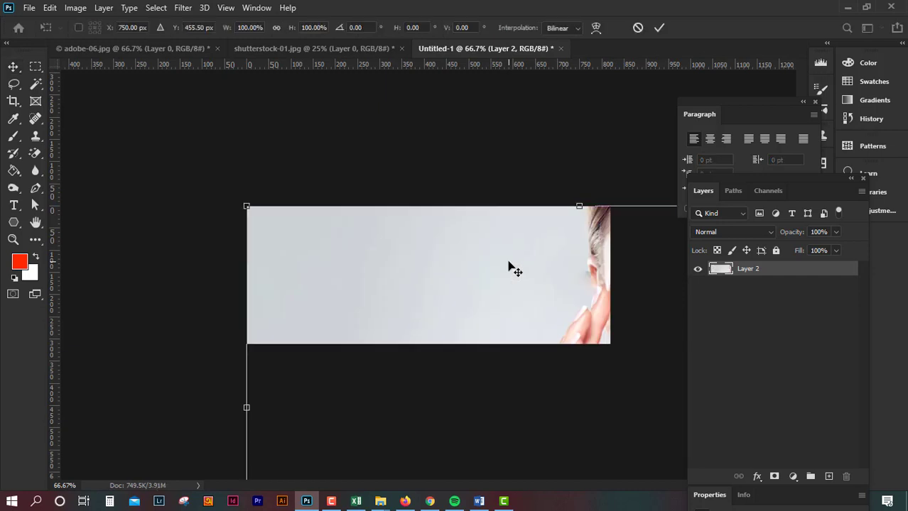
key(ctrl+minus)
key(ctrl+minus)
key(ctrl+minus)
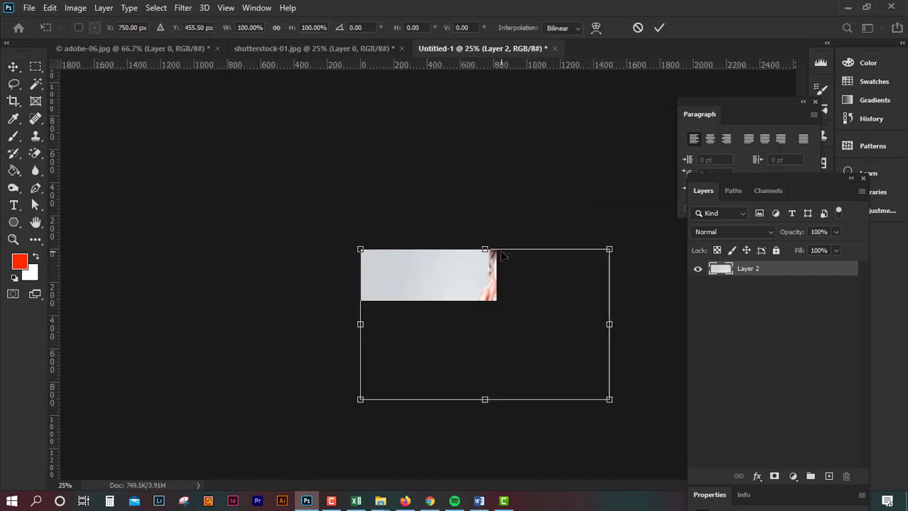
drag(609, 399, 452, 302)
key(ctrl+plus)
key(ctrl+plus)
key(ctrl+plus)
key(ctrl+plus)
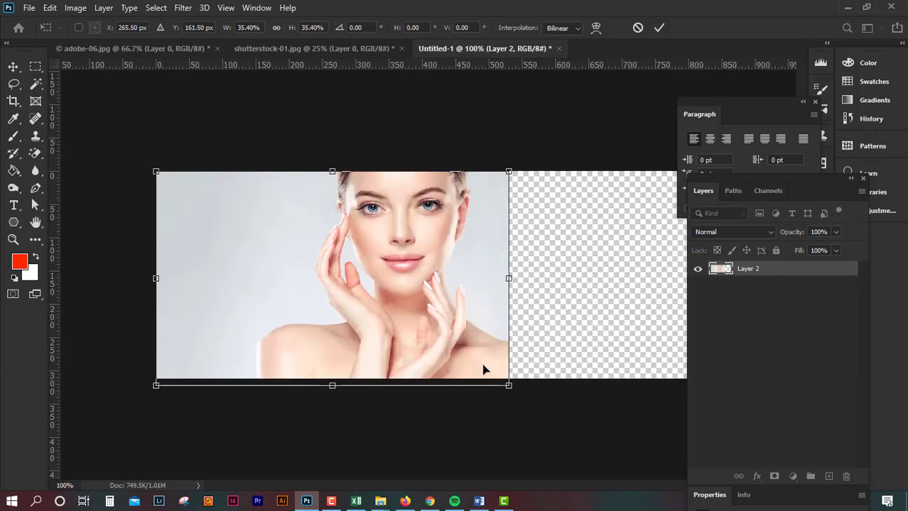
mouse_move(508, 385)
mouse_down()
mouse_move(483, 367)
mouse_move(501, 374)
mouse_up()
key(Return)
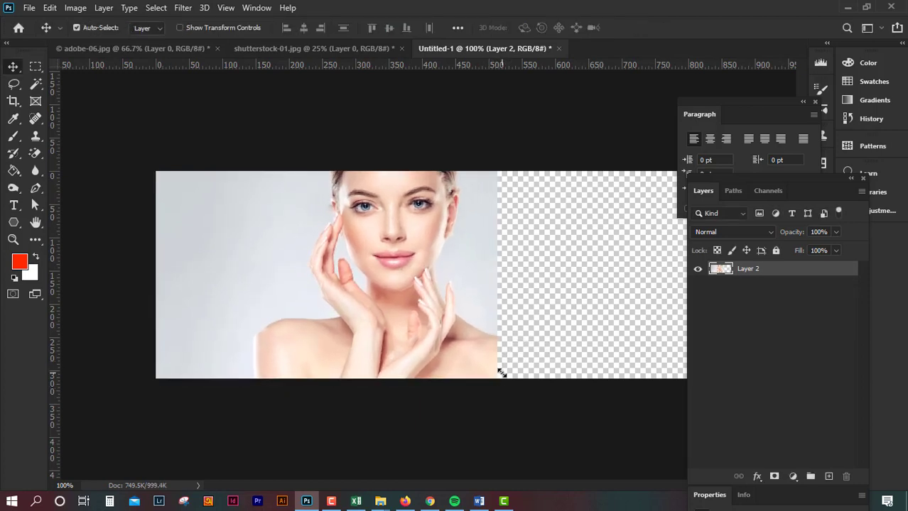
Move the scaled photo across the canvas to its right edge, leaving the empty area on the left.
key(ctrl+minus)
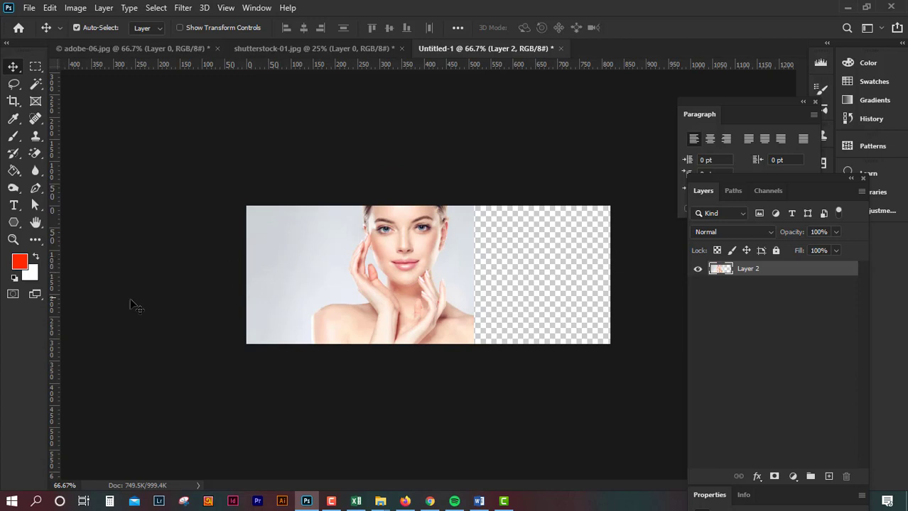
drag(314, 283, 352, 285)
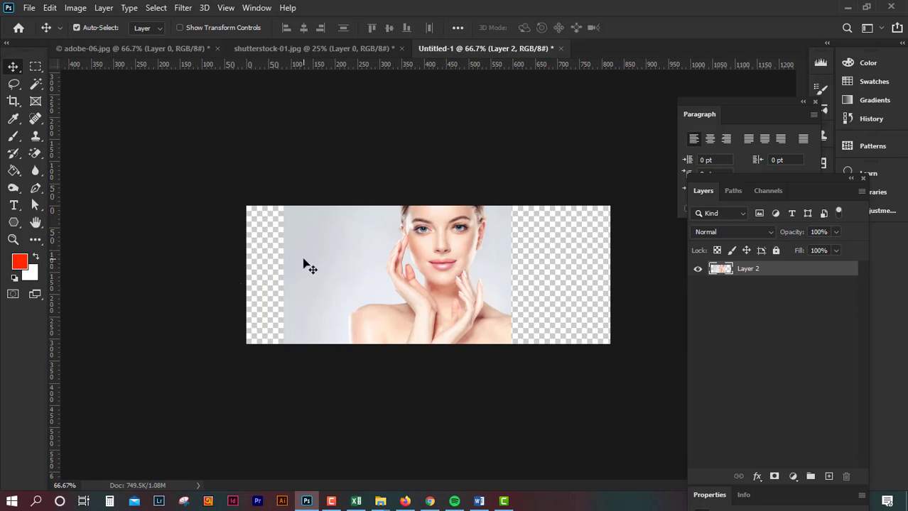
drag(380, 276, 479, 278)
key(ctrl+1)
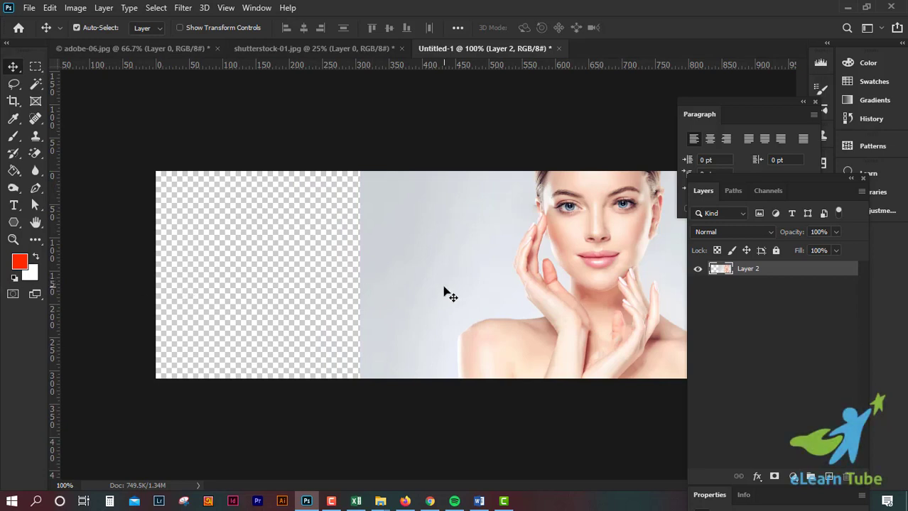
key(ctrl+minus)
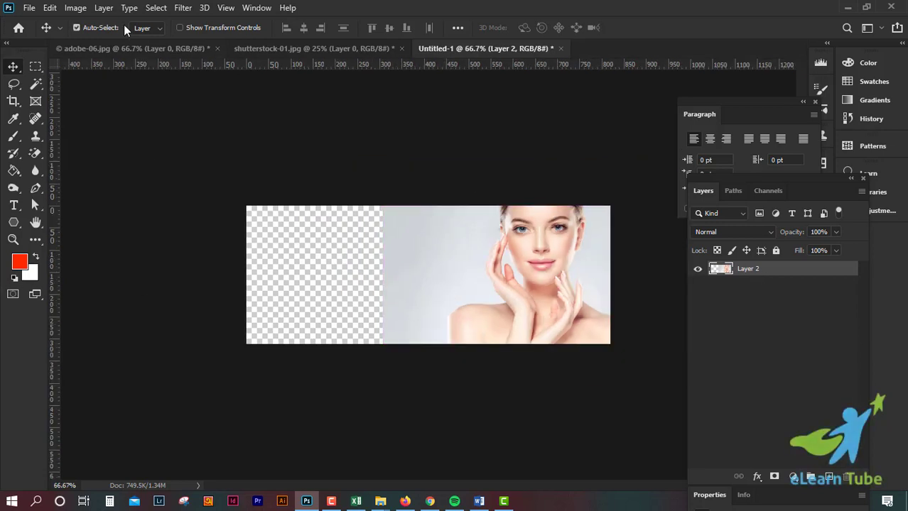
Compare the placed photo with the portrait in adobe-06.jpg and return to the cover document.
click(131, 48)
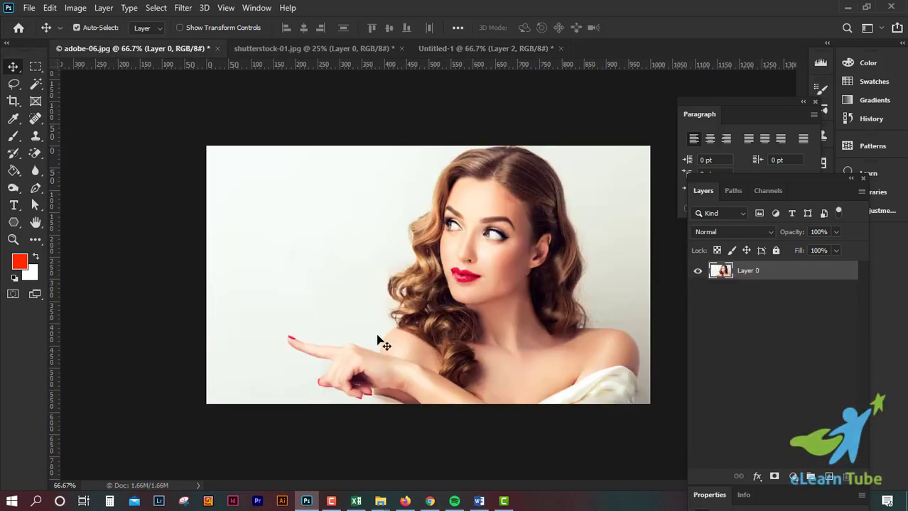
key(ctrl+shift+Tab)
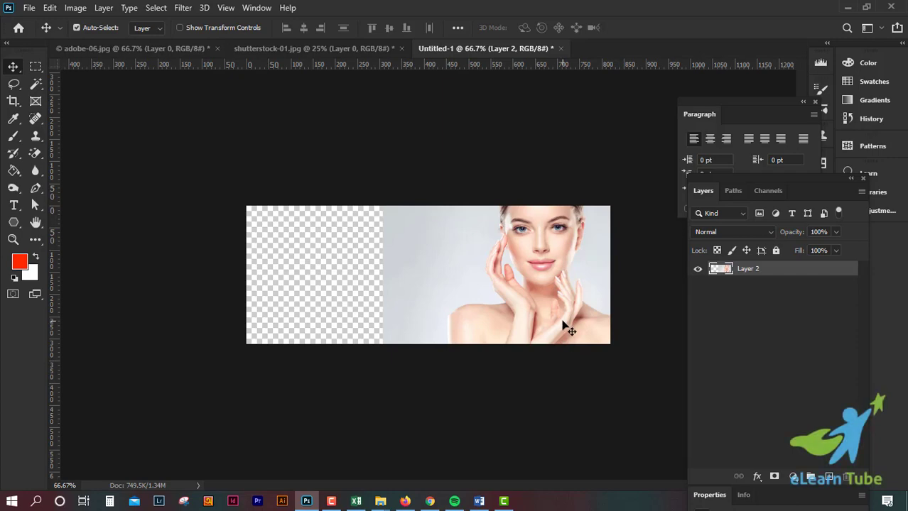
key(ctrl)
Extend the photo's background leftward to about 109% width with Content-Aware Scale.
click(50, 7)
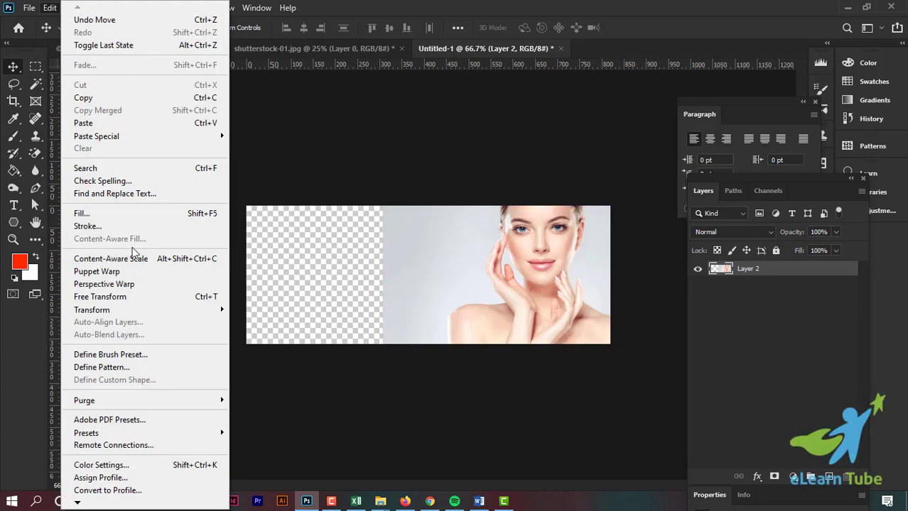
click(134, 258)
key(ctrl+plus)
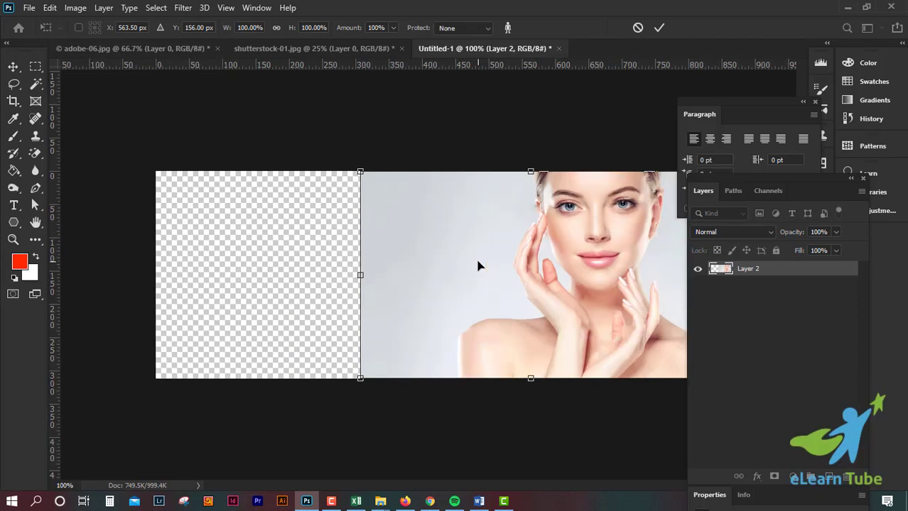
key(ctrl+0)
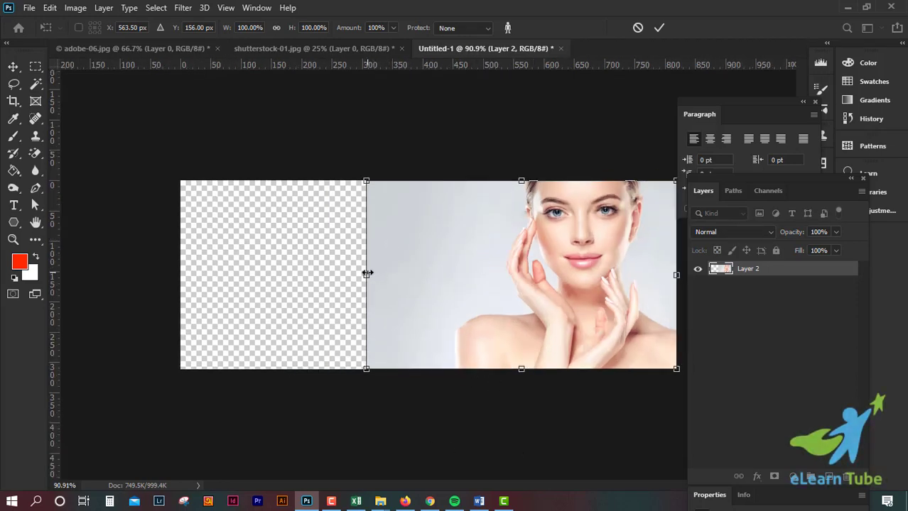
drag(367, 273, 339, 275)
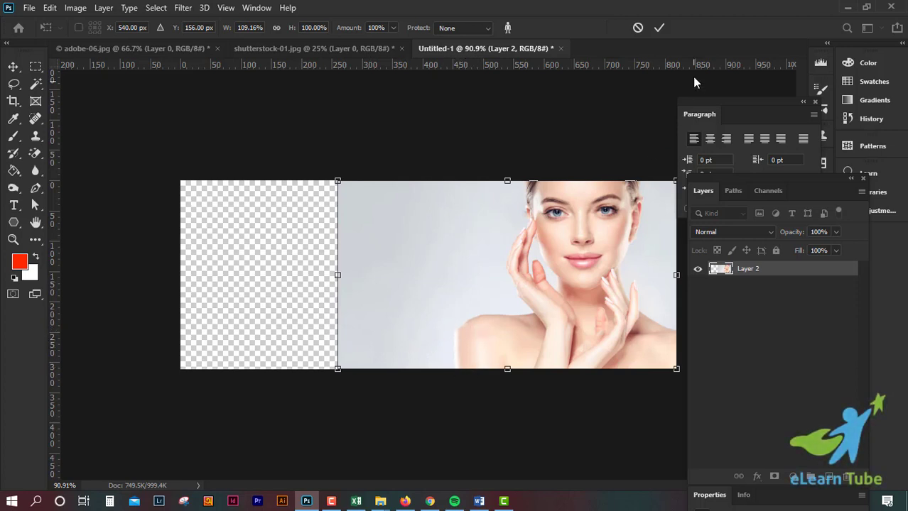
click(659, 28)
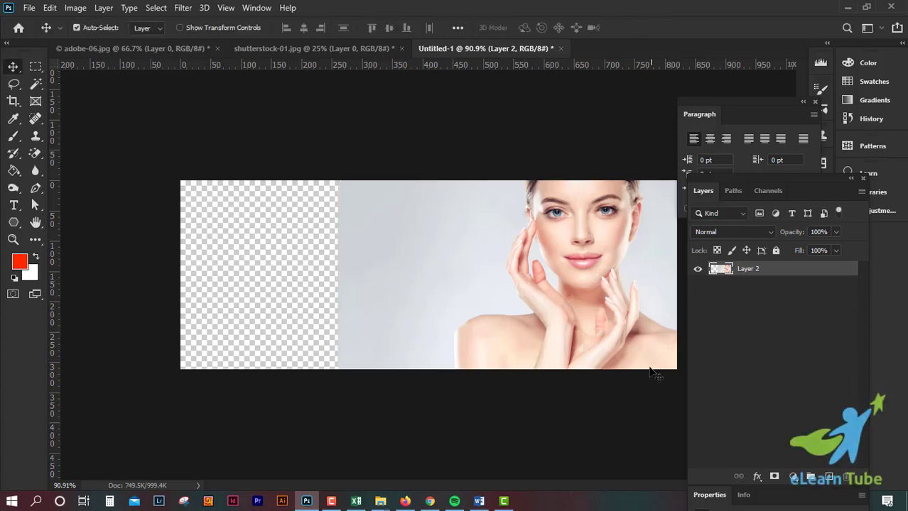
Draw a loose Lasso selection around the woman, including her shoulders, hands and head.
click(14, 83)
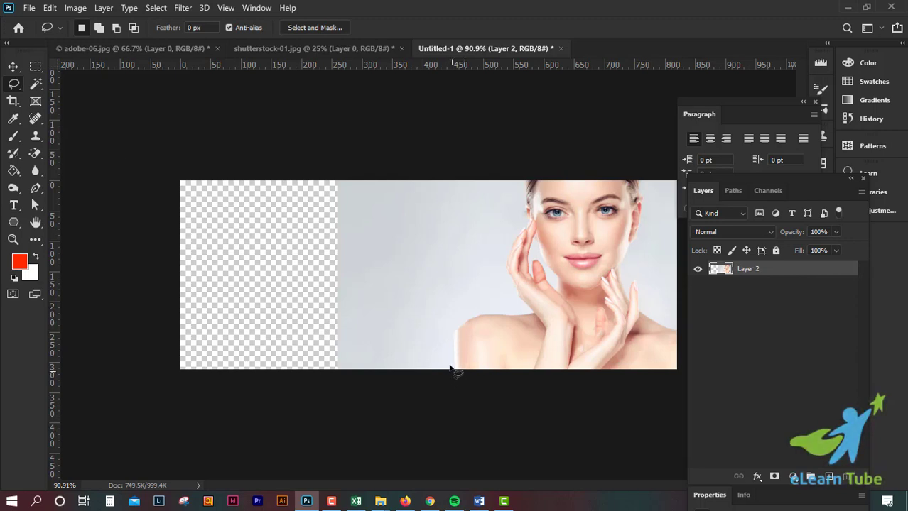
mouse_move(446, 349)
mouse_down()
mouse_move(447, 314)
mouse_move(513, 307)
mouse_move(498, 239)
mouse_move(514, 222)
mouse_move(521, 163)
mouse_move(548, 149)
mouse_move(652, 157)
mouse_move(658, 188)
mouse_move(638, 265)
mouse_up()
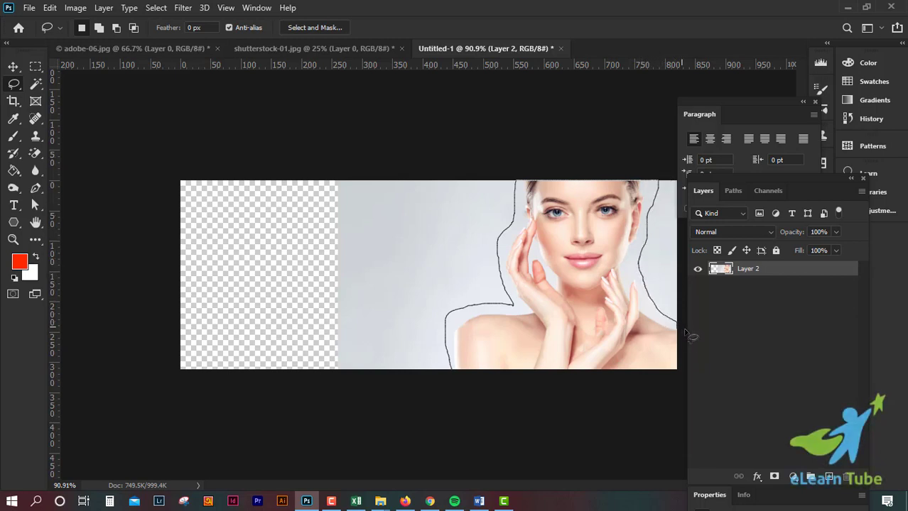
mouse_move(687, 334)
mouse_down()
mouse_move(689, 378)
mouse_move(672, 385)
mouse_move(553, 402)
mouse_move(451, 397)
mouse_up()
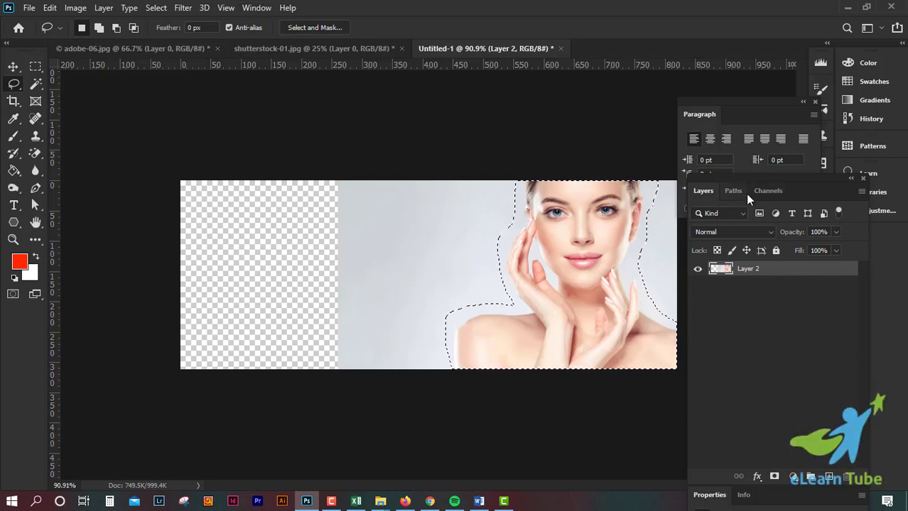
Save the selection of the woman as an alpha channel and deselect.
click(257, 7)
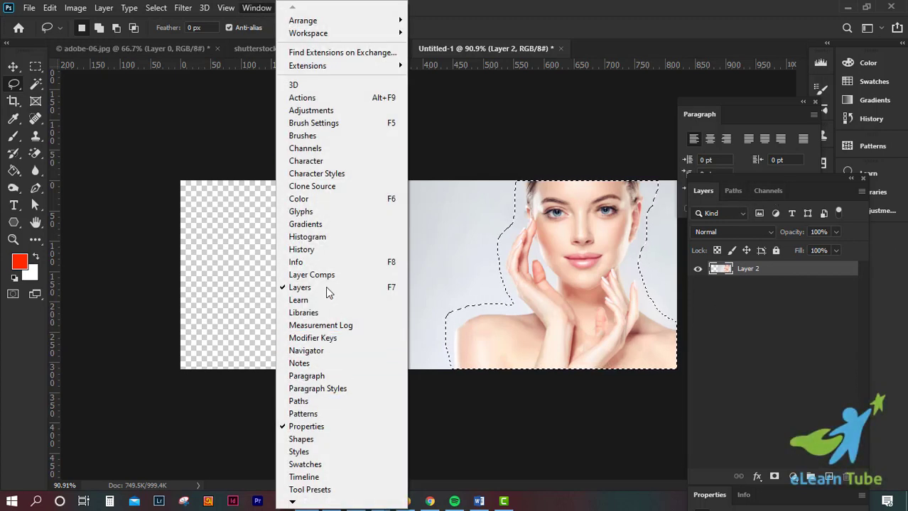
click(619, 62)
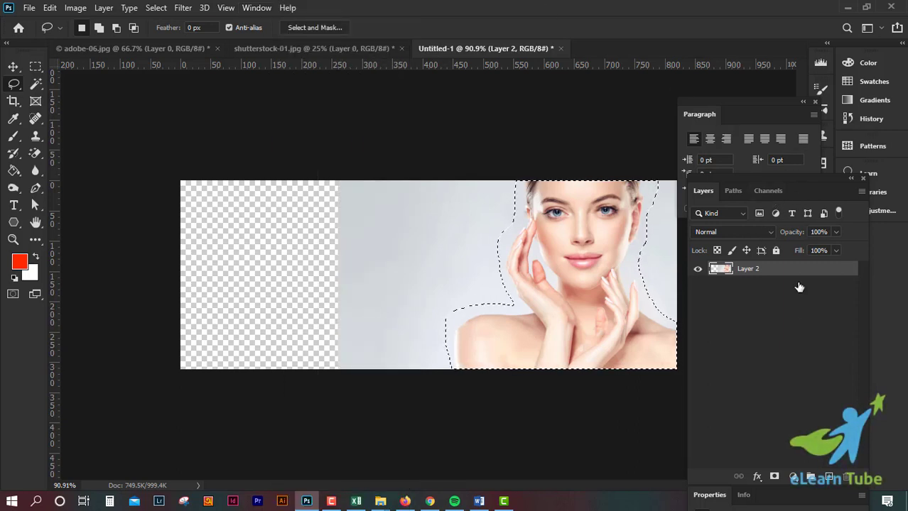
click(771, 191)
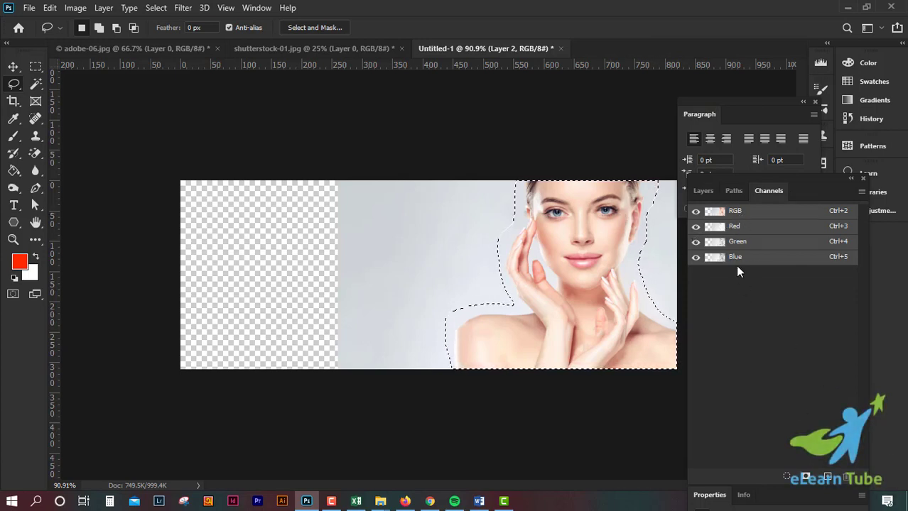
click(806, 478)
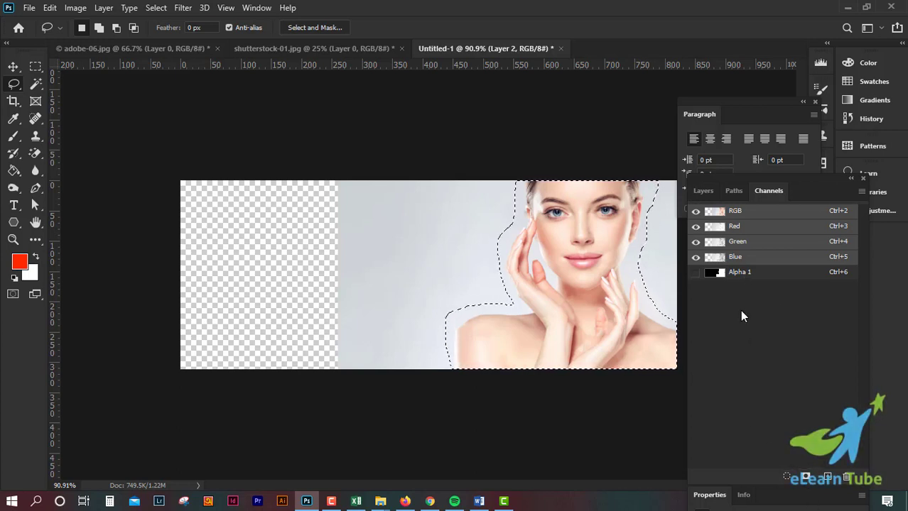
key(ctrl+d)
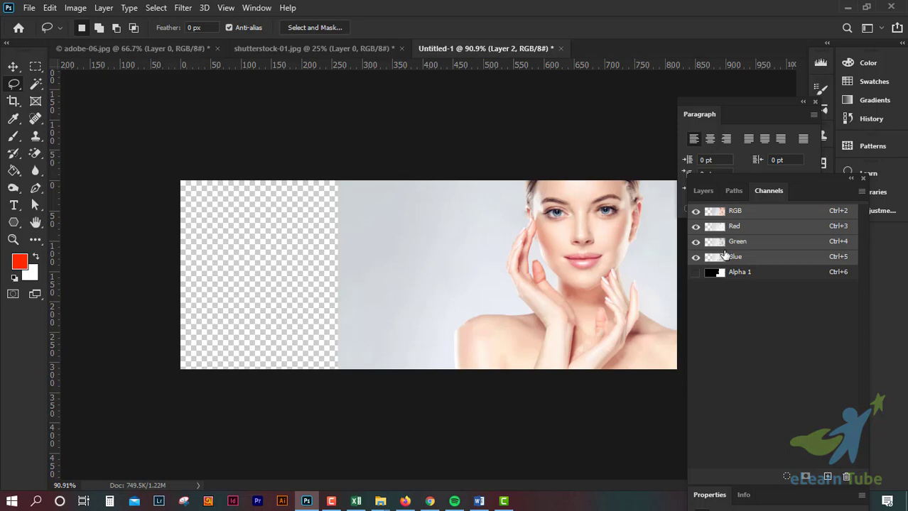
Start Content-Aware Scale on Layer 2 with the Alpha 1 channel set as the protected area.
click(703, 191)
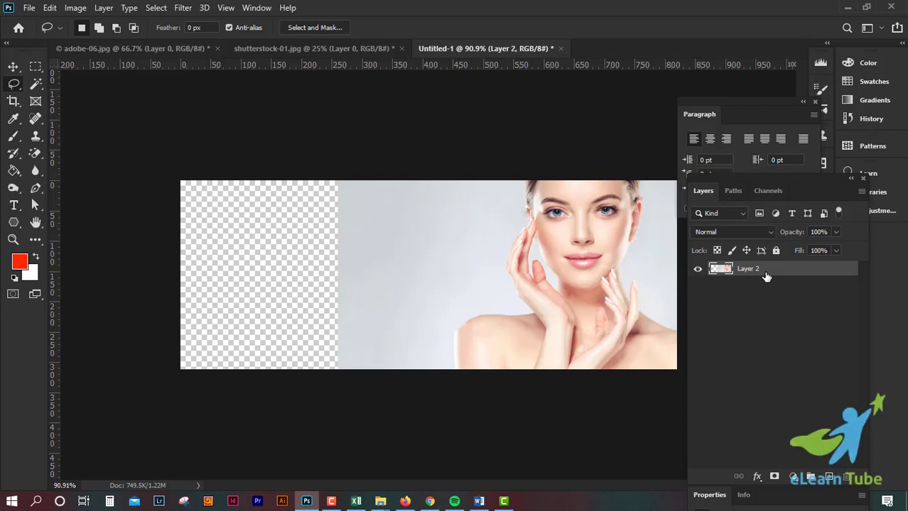
click(30, 8)
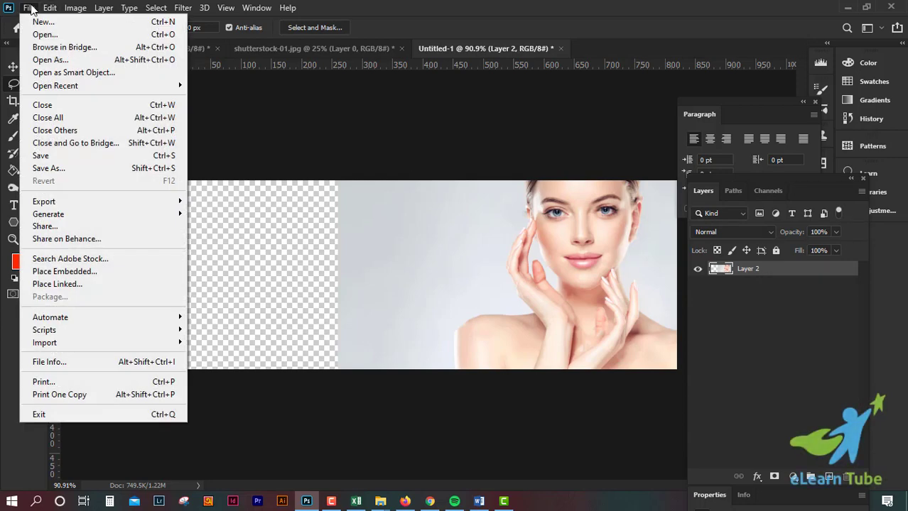
mouse_move(50, 8)
click(142, 259)
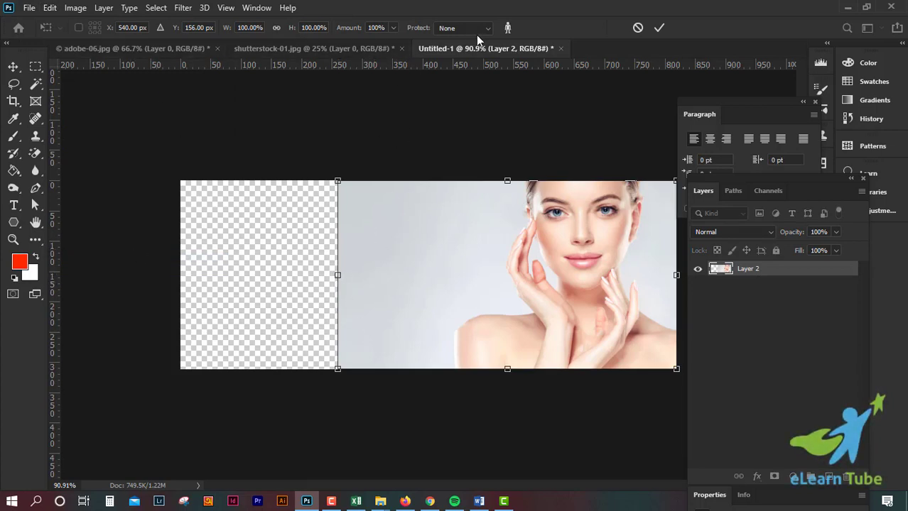
click(475, 30)
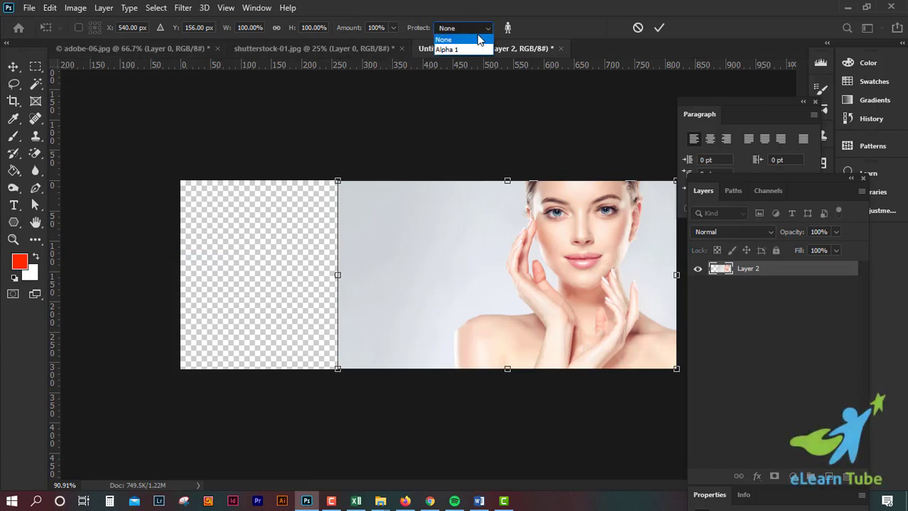
click(526, 6)
click(778, 191)
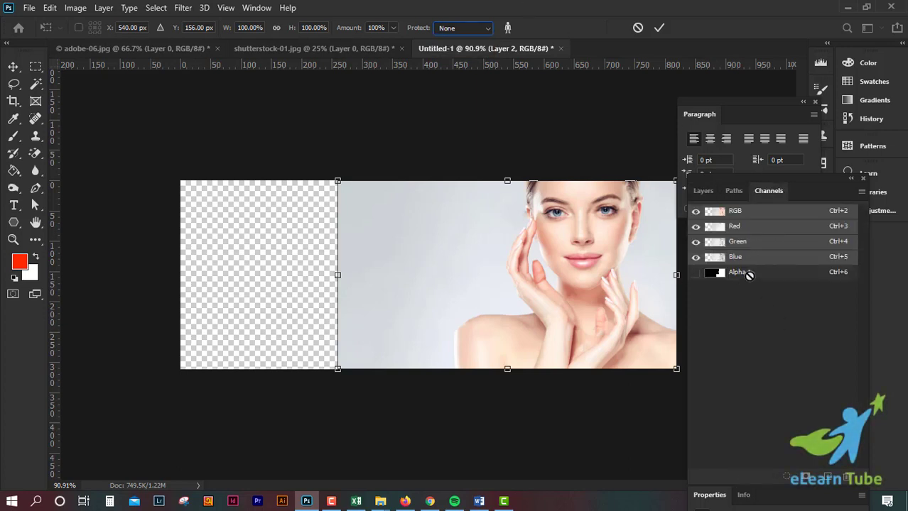
click(703, 191)
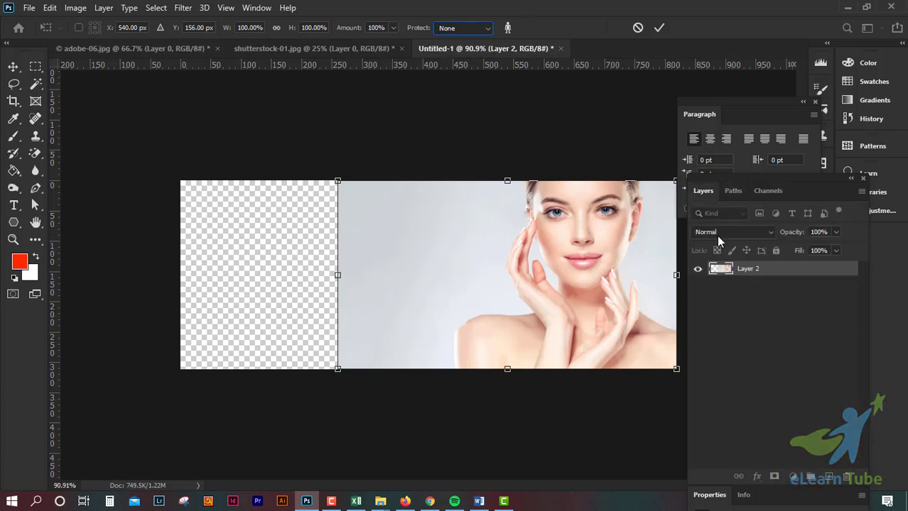
click(461, 30)
click(449, 50)
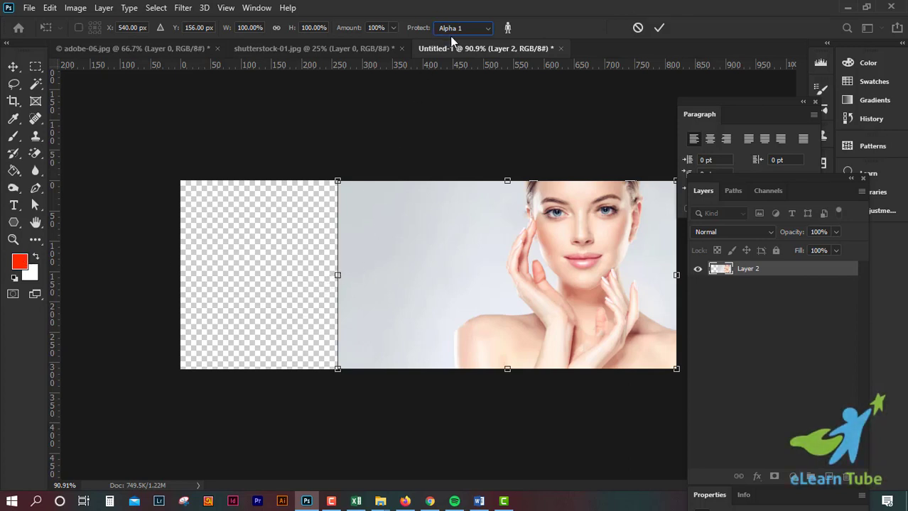
Stretch the protected photo leftward until its background reaches the canvas's left edge, and apply the scaling.
drag(340, 279, 248, 284)
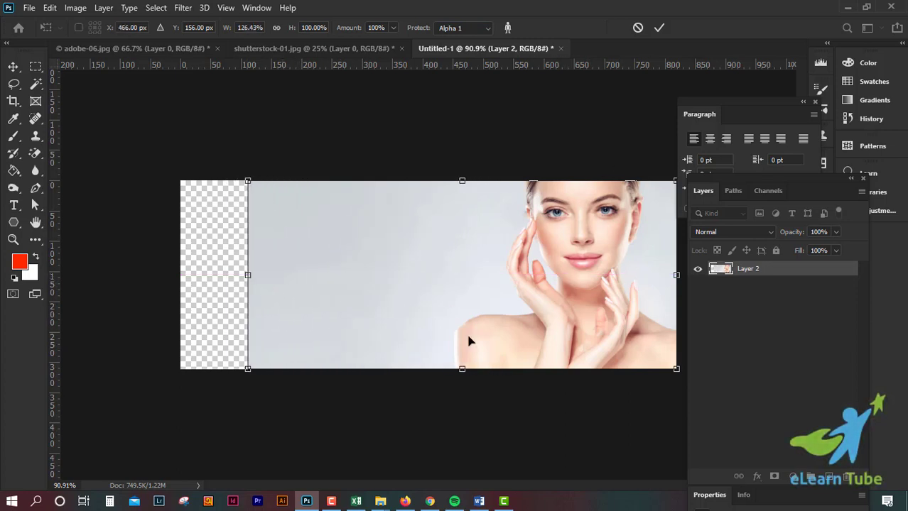
drag(263, 276, 186, 277)
click(659, 28)
key(l)
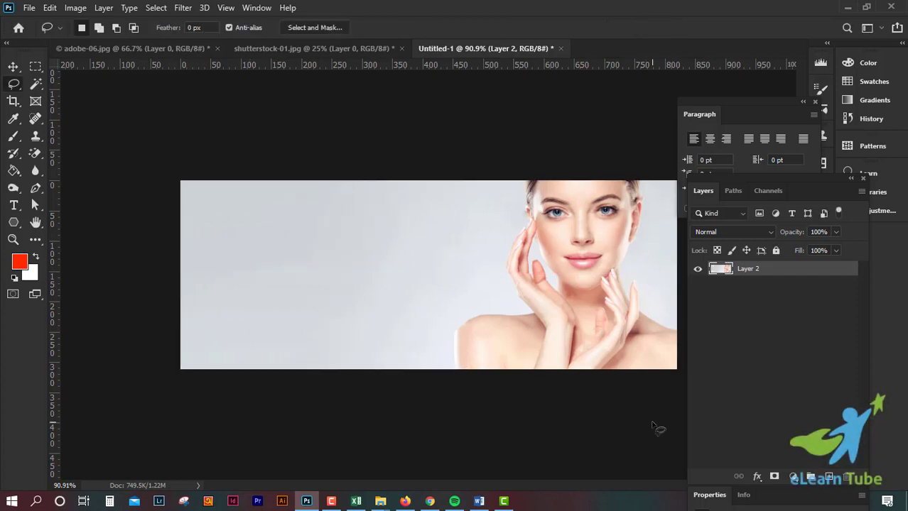
Inspect the stretched cover at reduced and 100% zoom, and display the document's channels to view the saved alpha channel.
key(ctrl+minus)
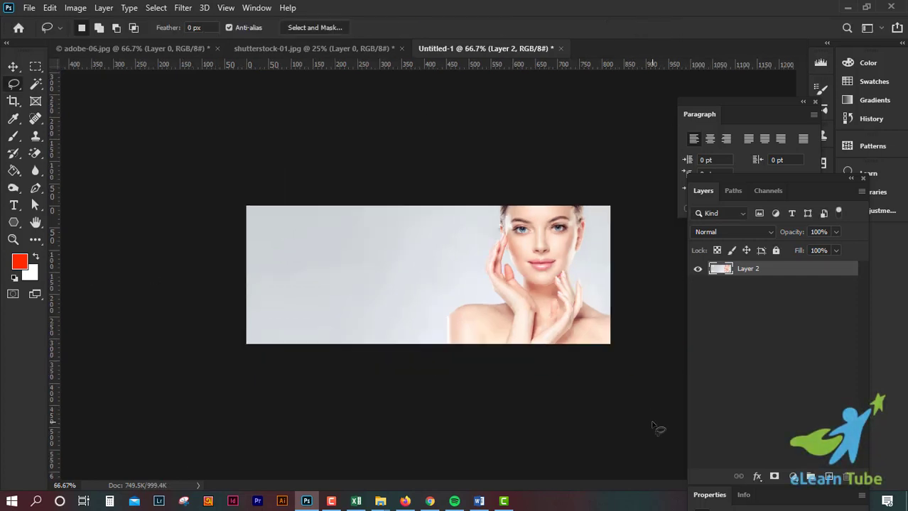
key(ctrl+1)
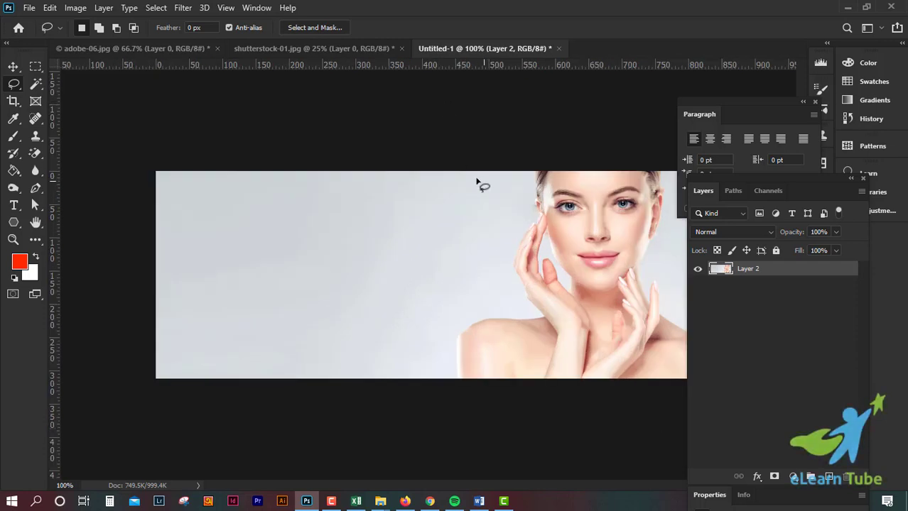
click(767, 191)
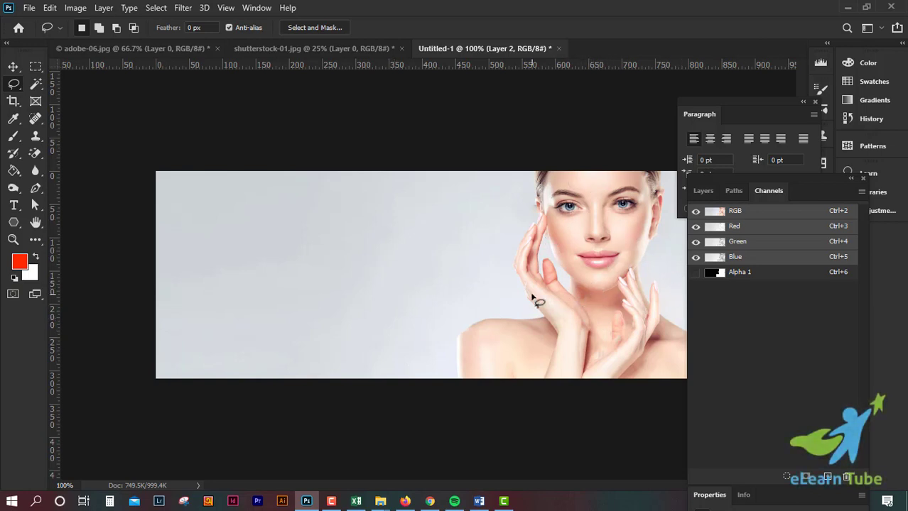
key(ctrl+minus)
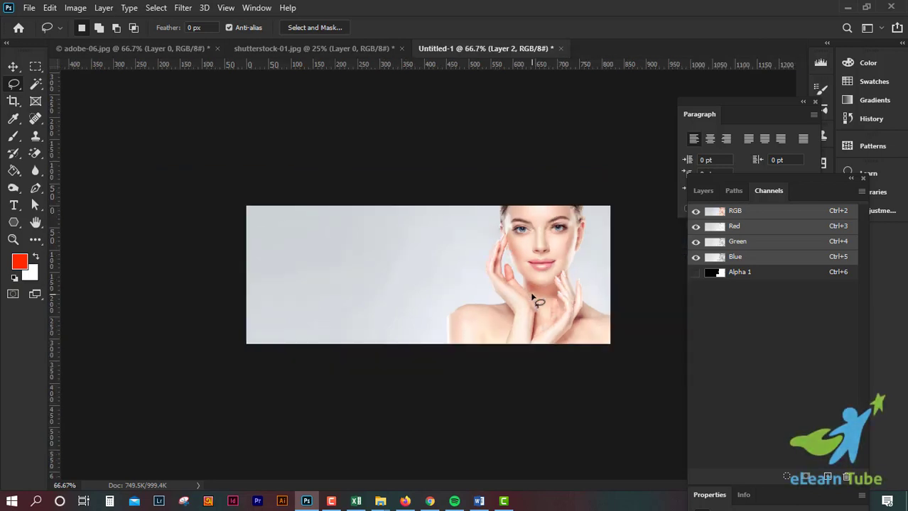
key(ctrl+plus)
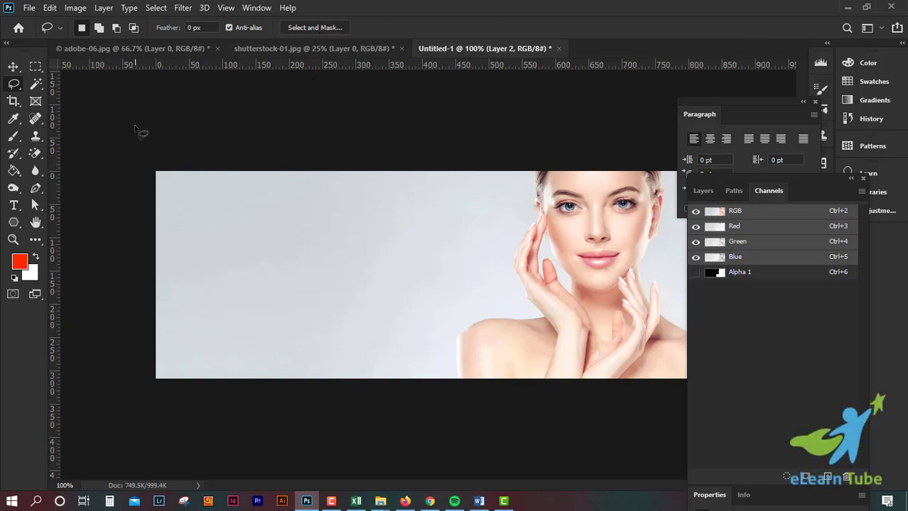
Start Content-Aware Scale with Alpha 1 as the protected channel and commit it without resizing the photo.
key(ctrl+alt+shift+c)
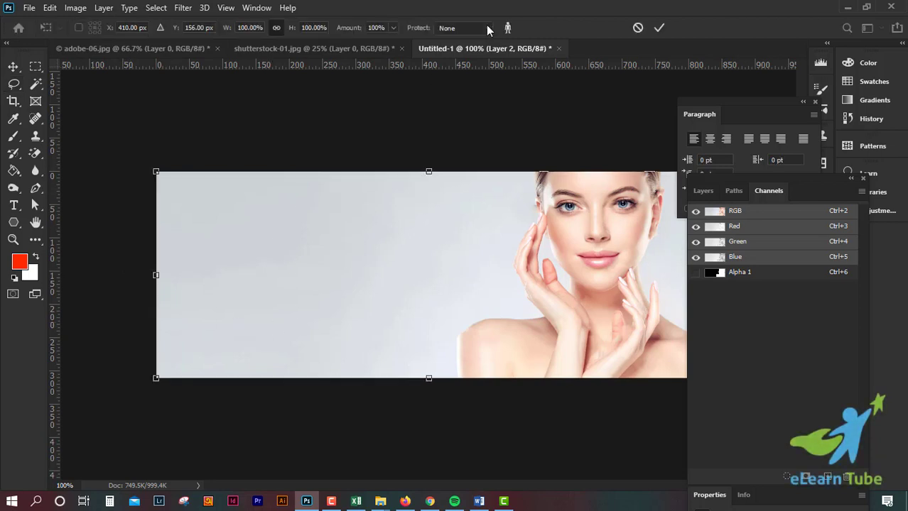
click(486, 27)
click(483, 63)
click(658, 28)
key(ctrl+minus)
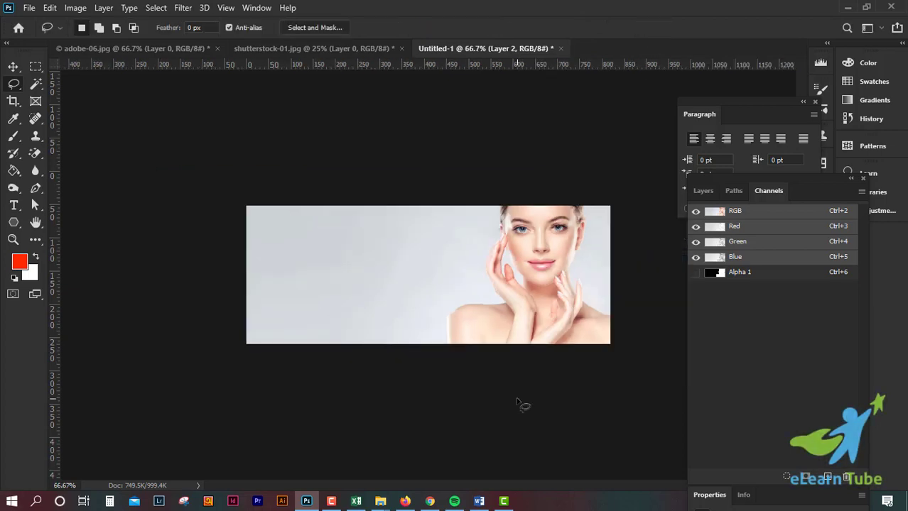
Compare the extended cover with the adobe-06.jpg photo, return to the cover document and look over the editing commands.
key(ctrl+plus)
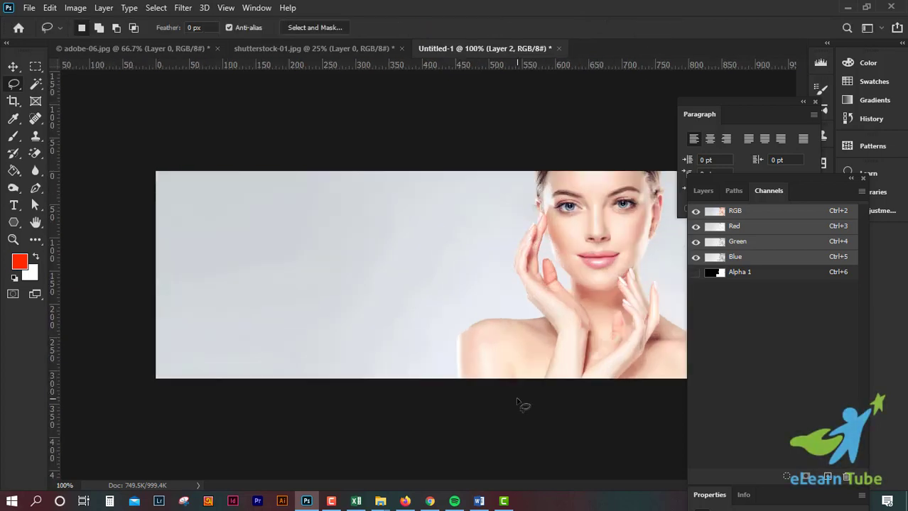
key(ctrl+minus)
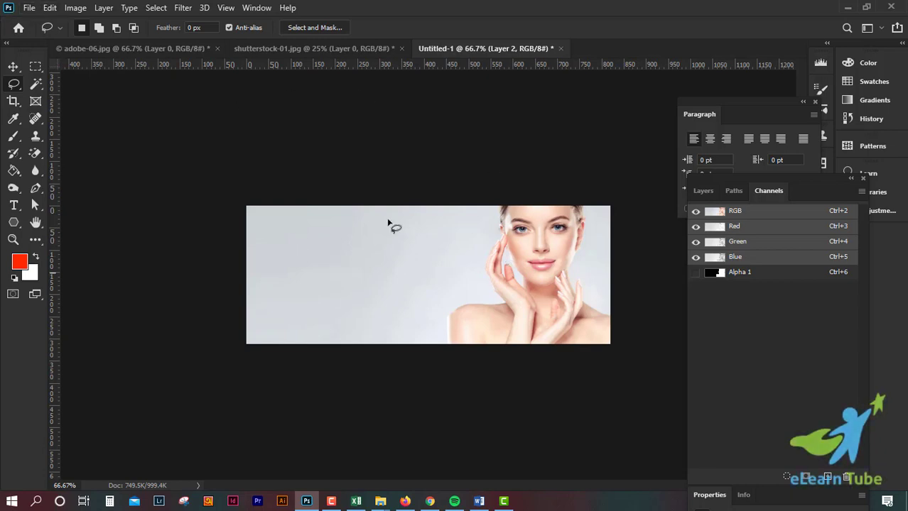
click(142, 50)
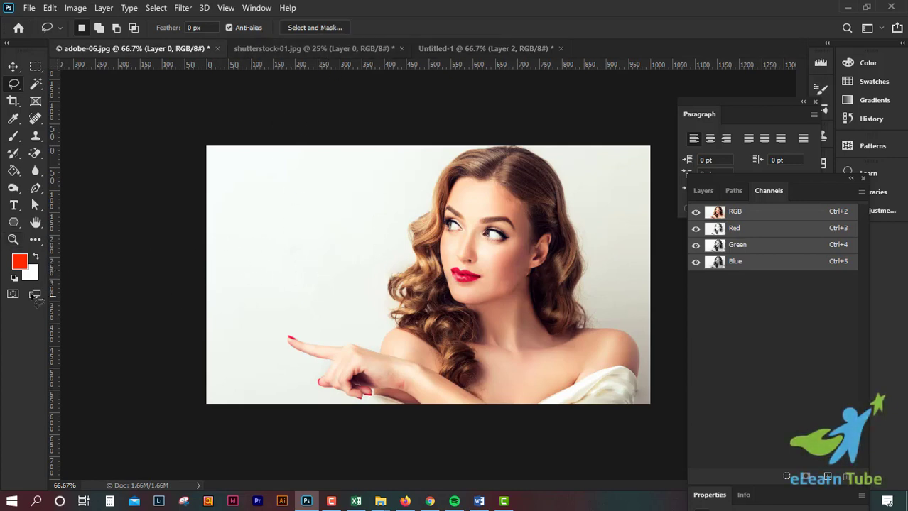
click(449, 51)
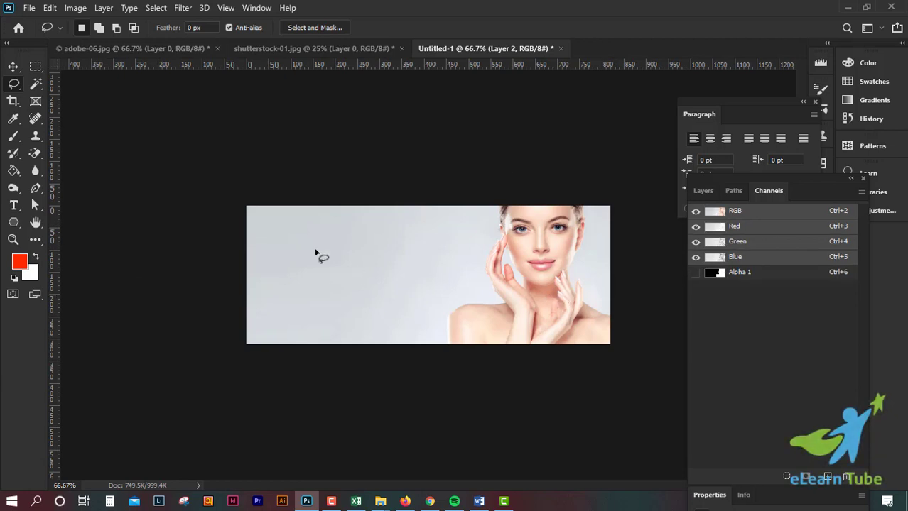
click(50, 8)
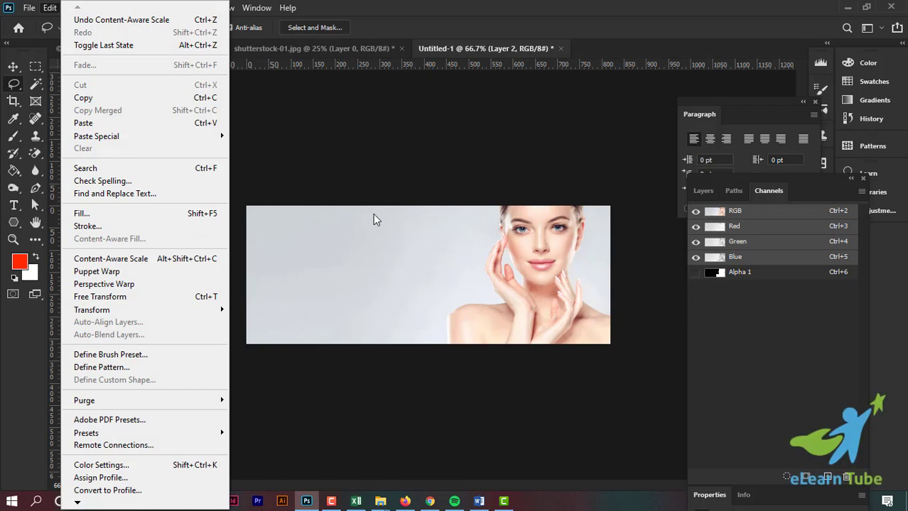
click(495, 25)
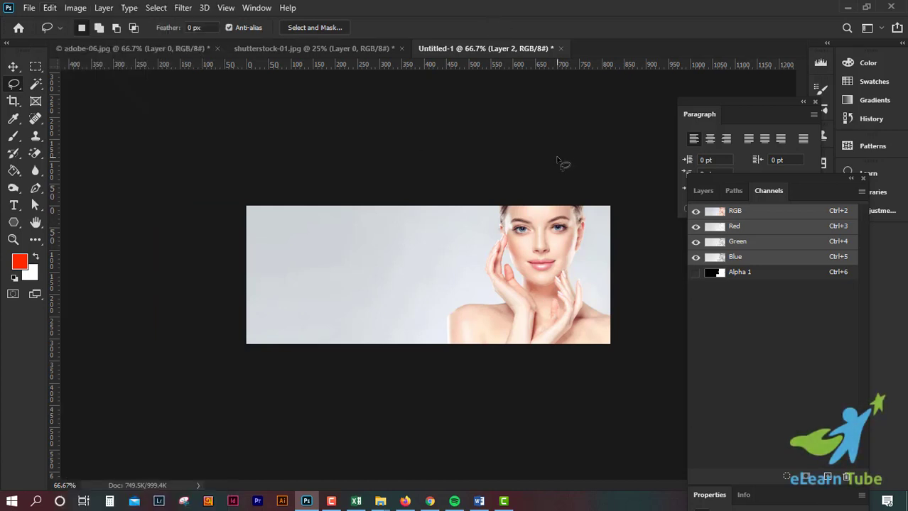